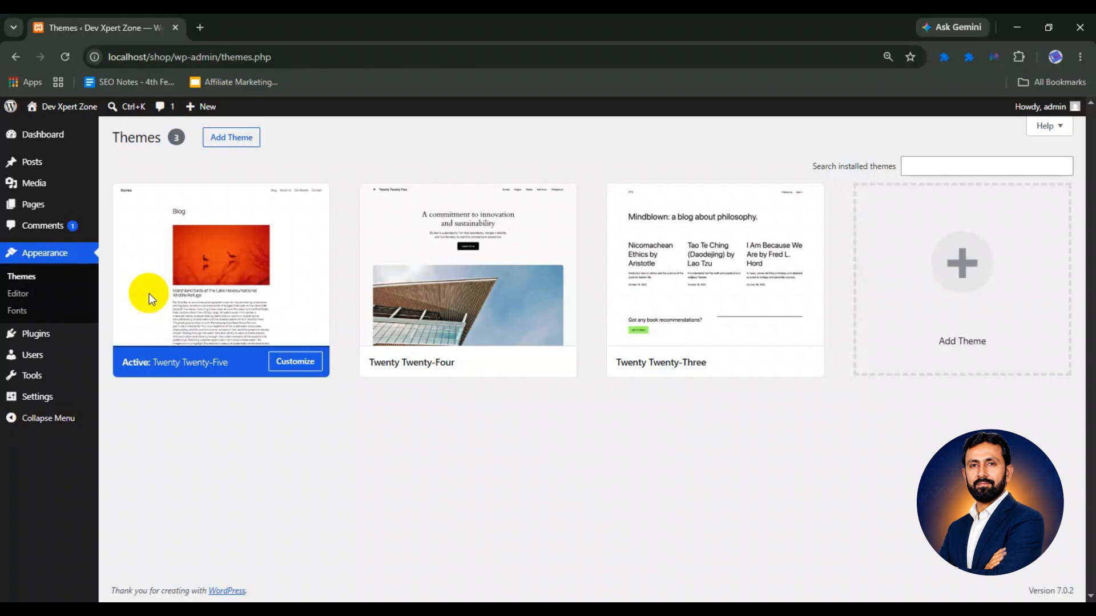
Open the page for adding new themes and search the theme directory for "astra"
mouse_move(470, 350)
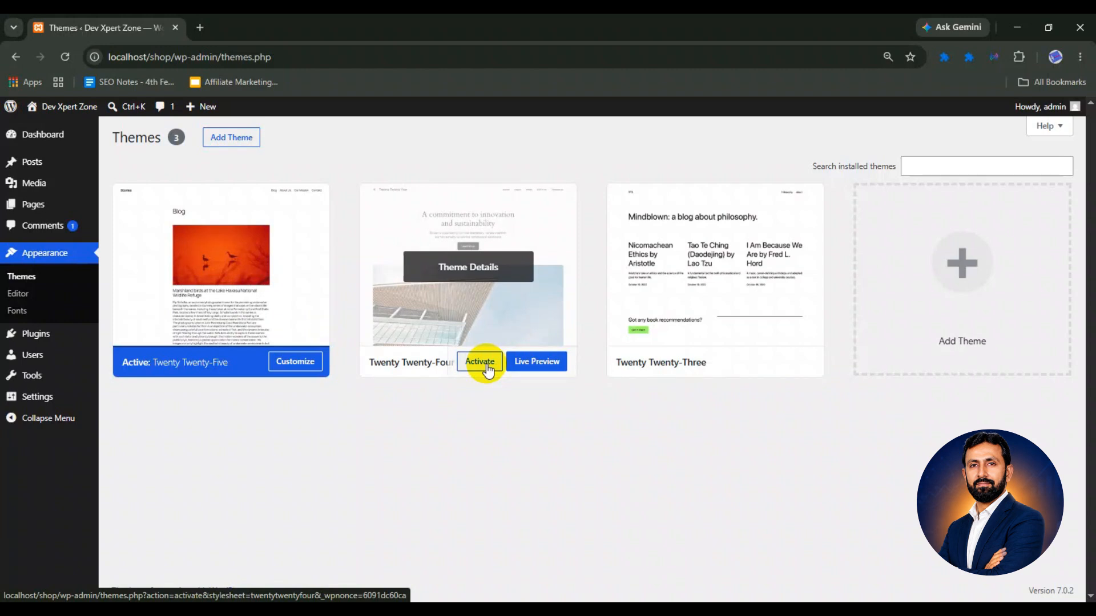
left_click(237, 142)
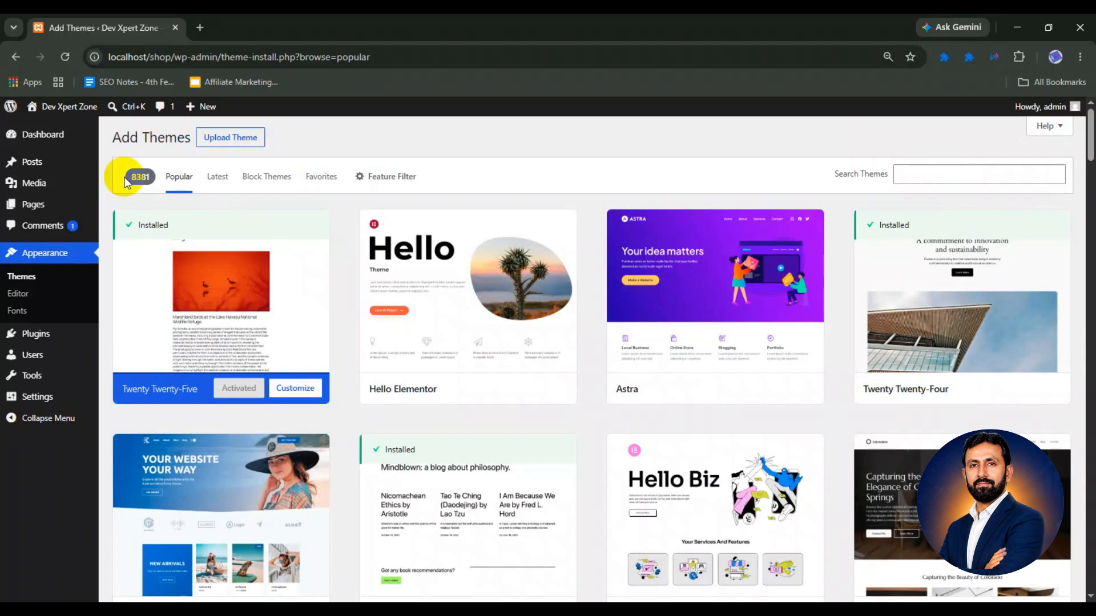
left_click(964, 171)
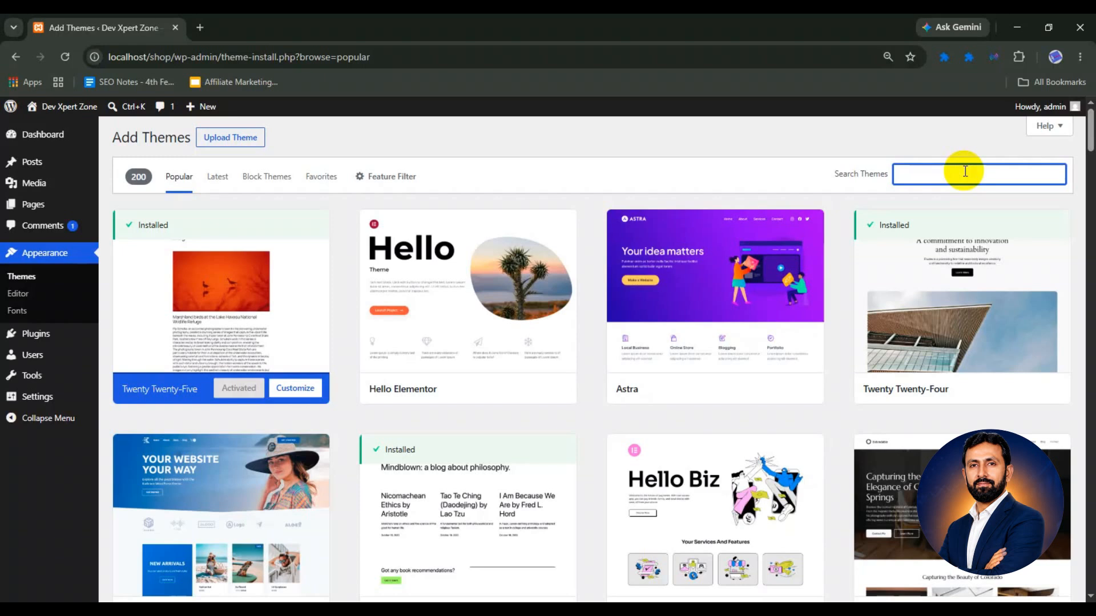
type("astra")
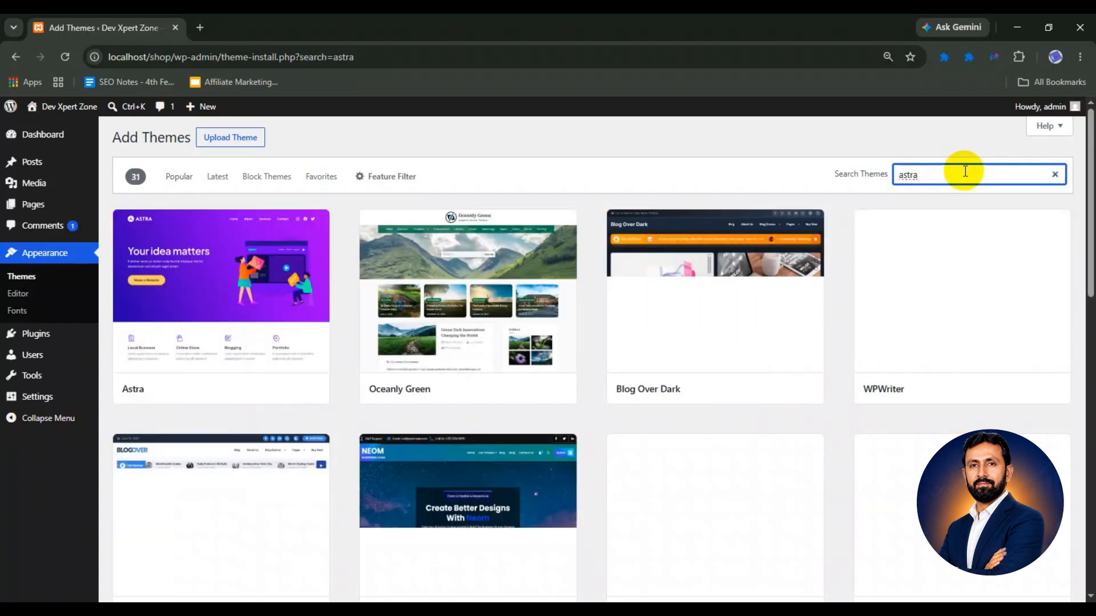
mouse_move(255, 316)
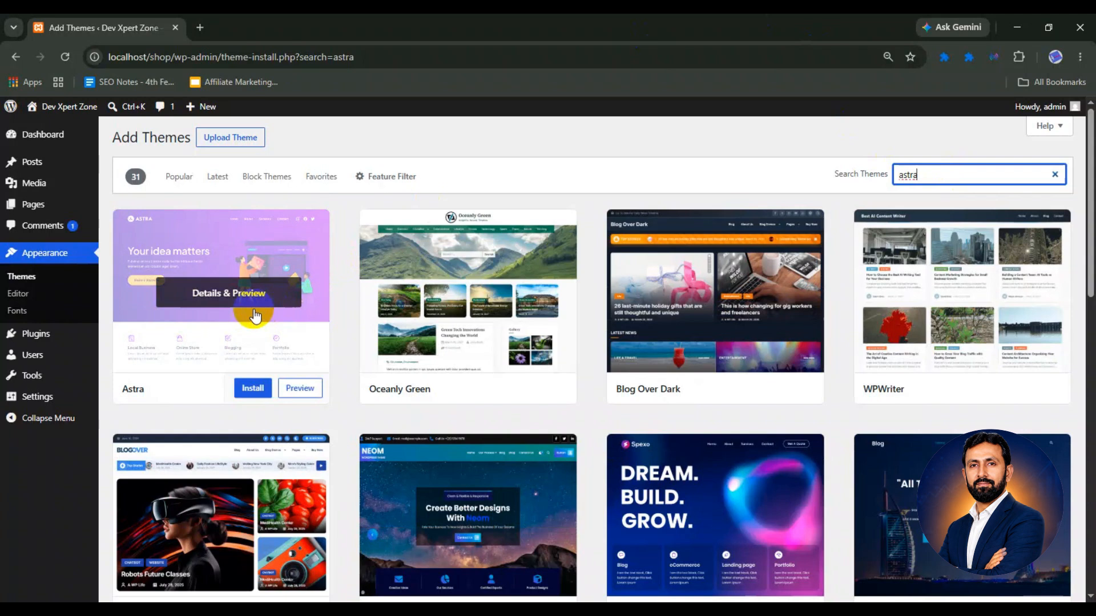
Preview the Astra theme's demo page through to its end, close the preview and install the theme
left_click(302, 391)
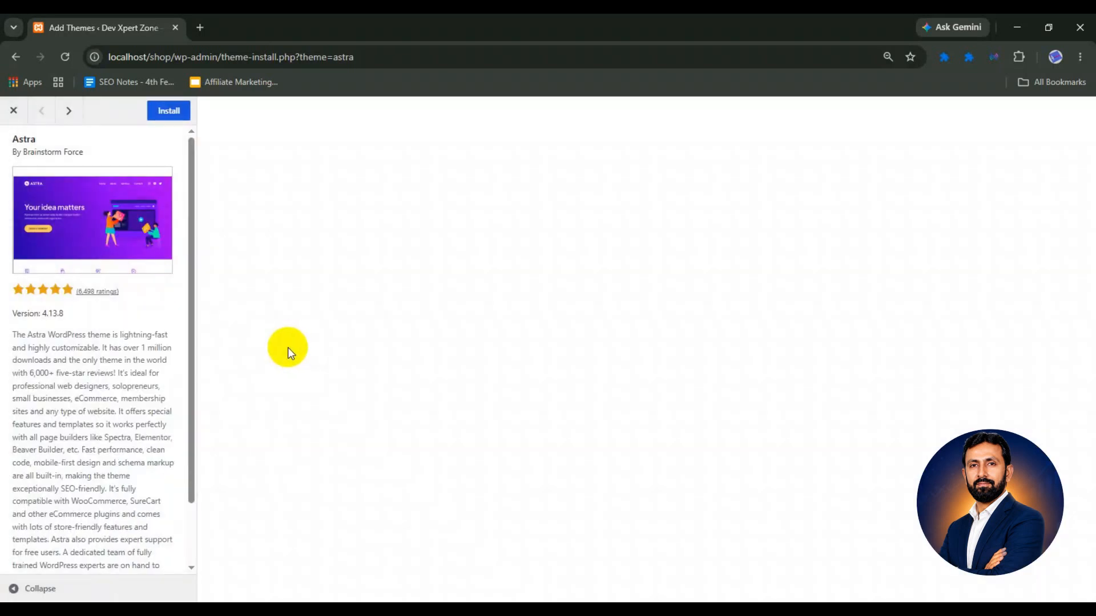
scroll(287, 347, "down", 15)
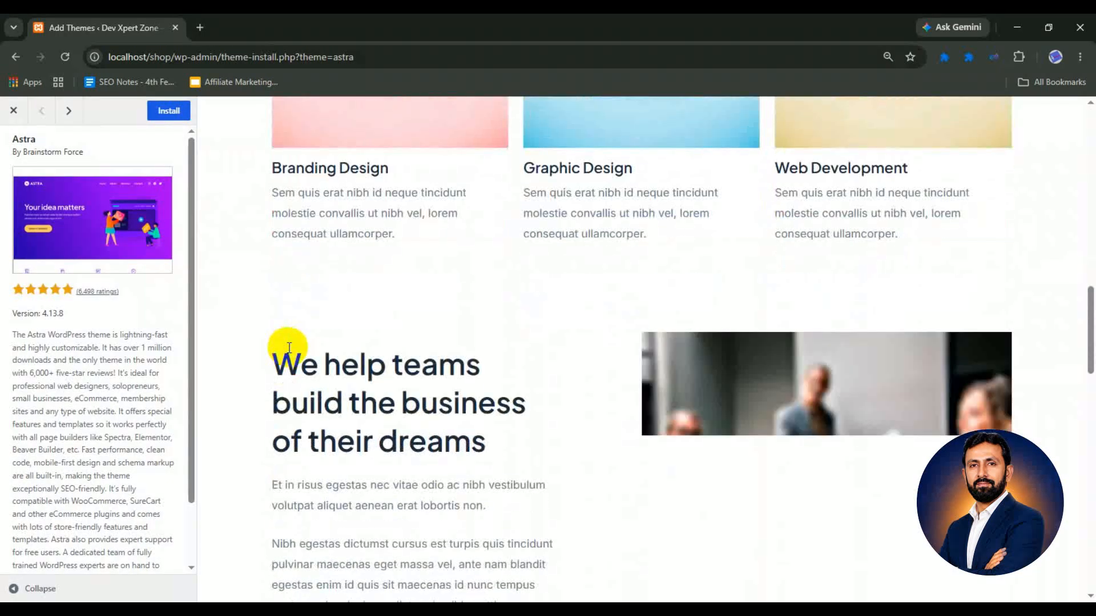
scroll(288, 348, "down", 15)
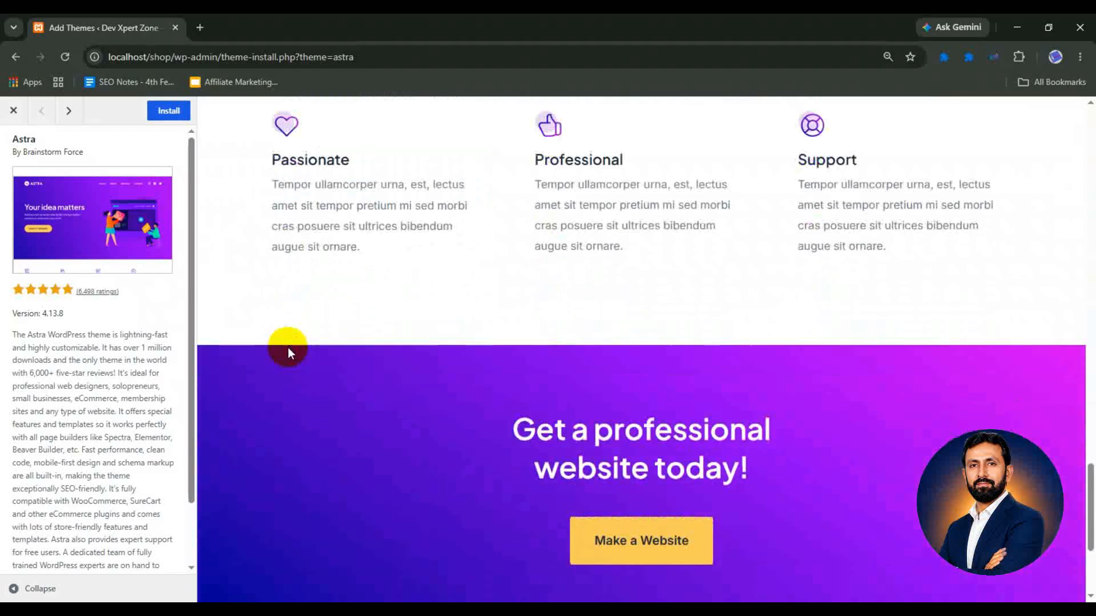
scroll(288, 347, "down", 4)
key("Escape")
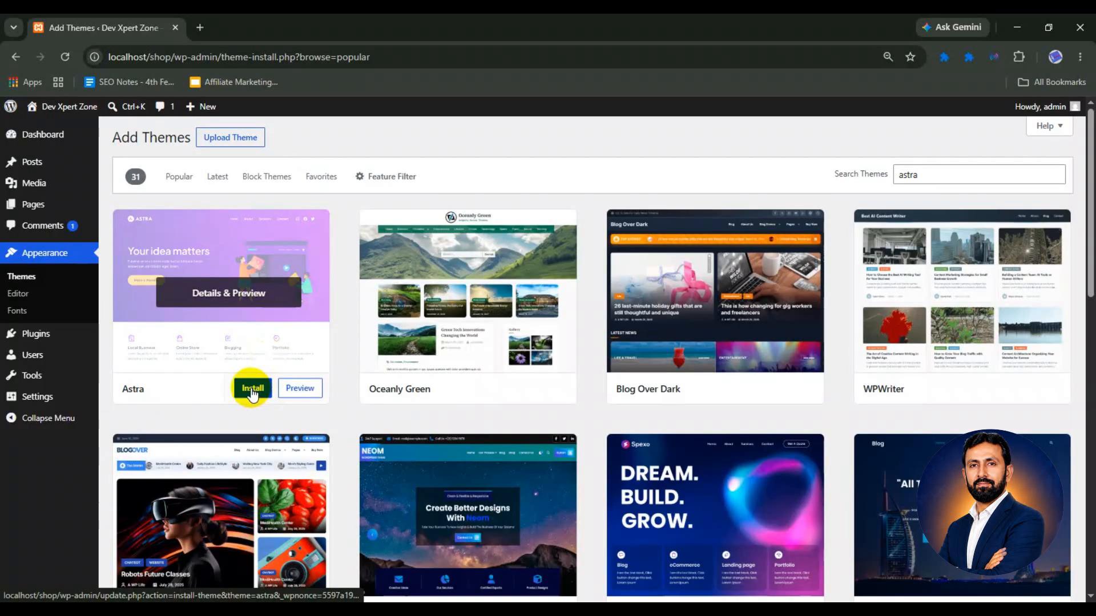
left_click(252, 393)
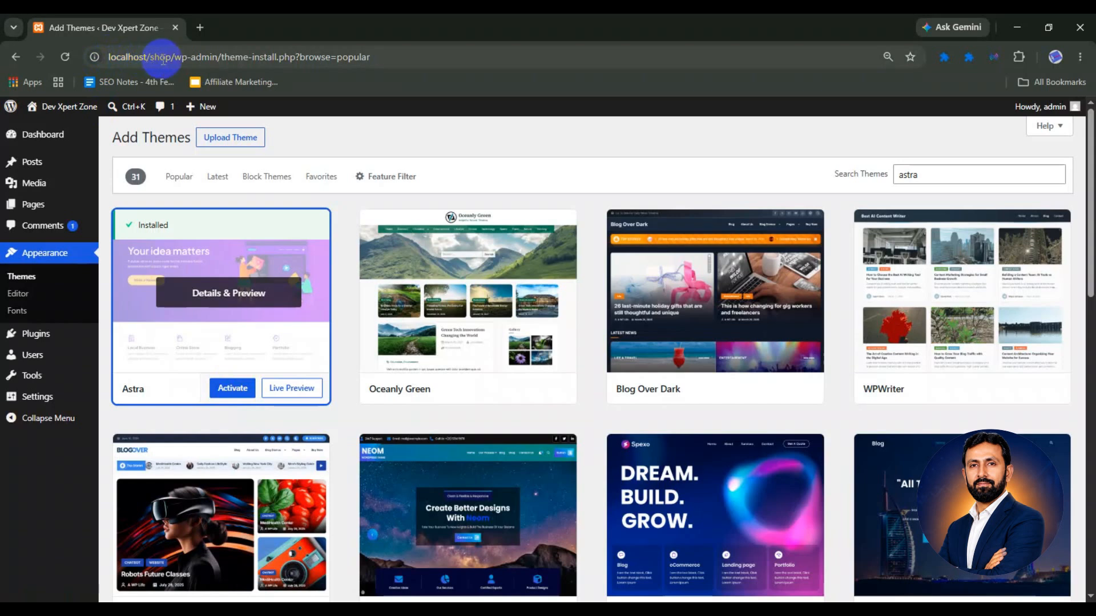
Open the site's front end at localhost/shop in a new browser tab and look through its blog homepage
left_click_drag(170, 57, 100, 55)
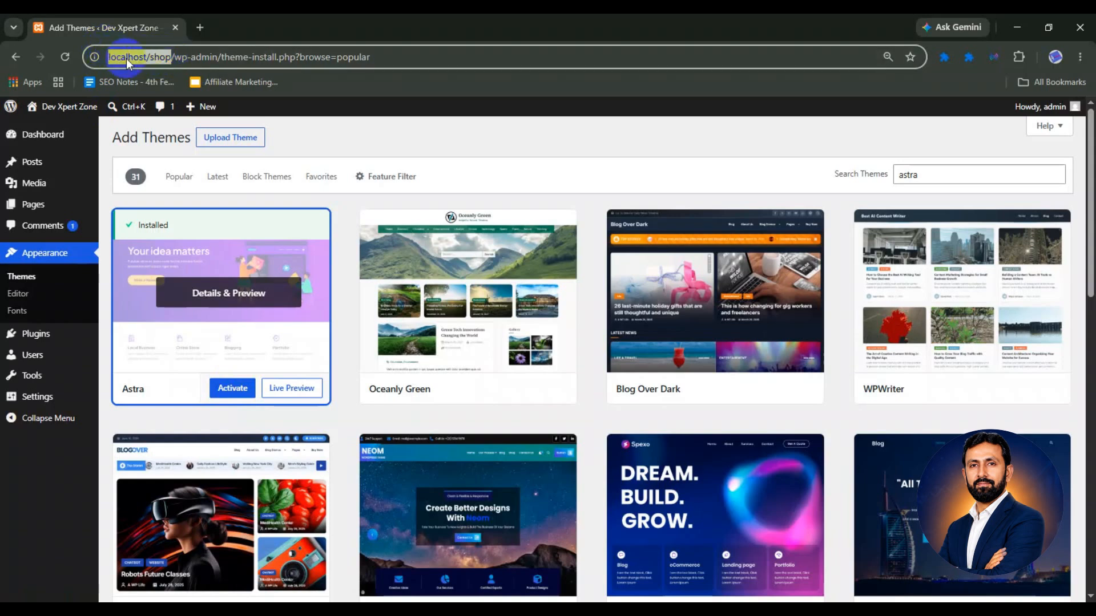
right_click(126, 58)
left_click(168, 188)
left_click(199, 28)
right_click(231, 57)
left_click(286, 176)
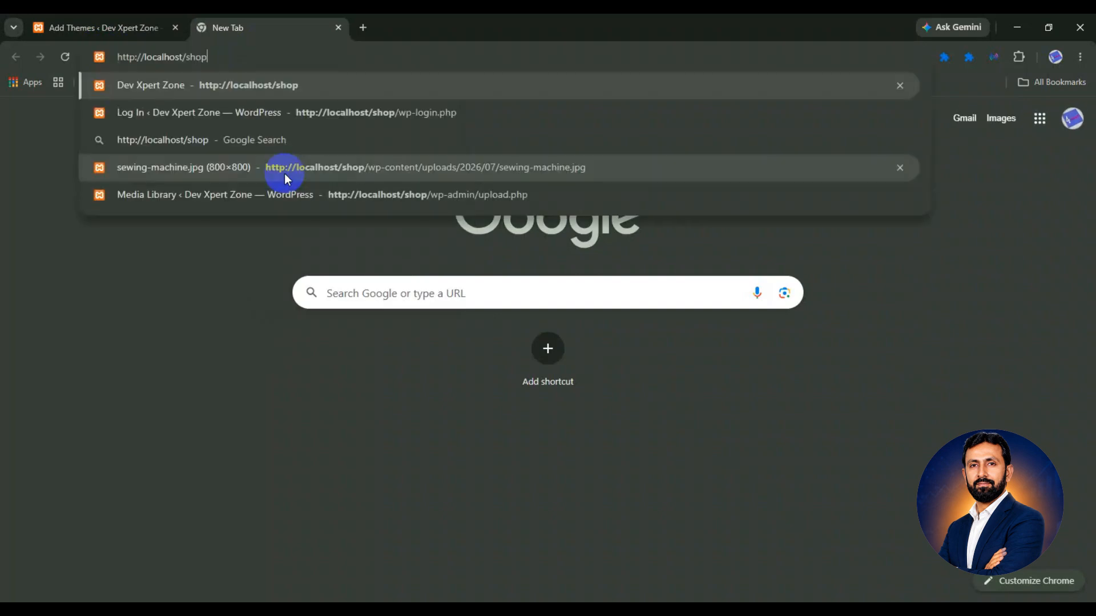
key("Return")
scroll(122, 299, "down", 5)
scroll(122, 300, "up", 10)
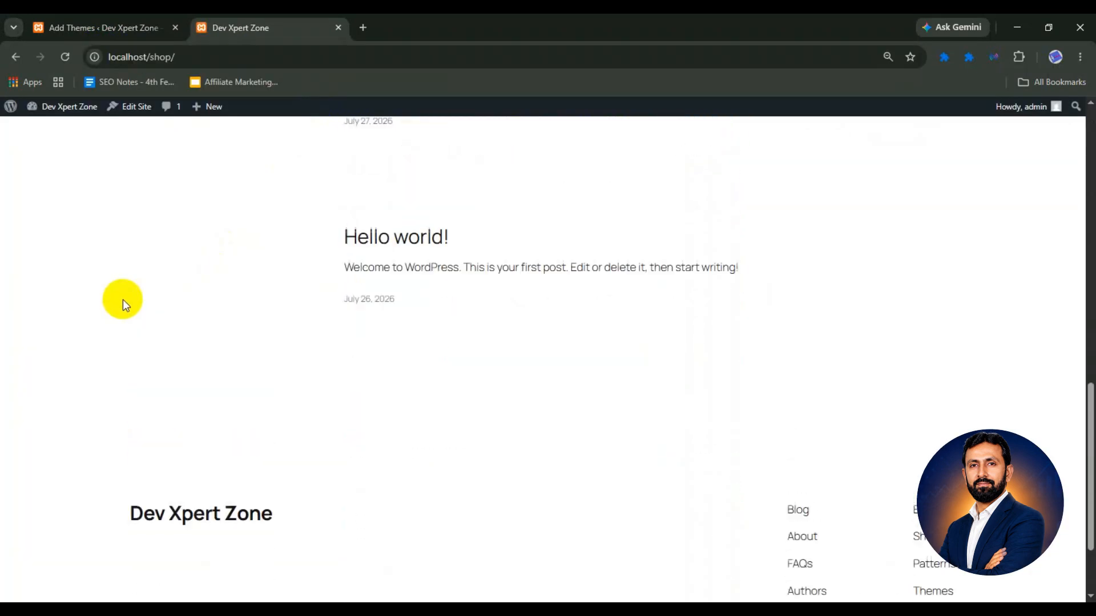
scroll(122, 300, "up", 7)
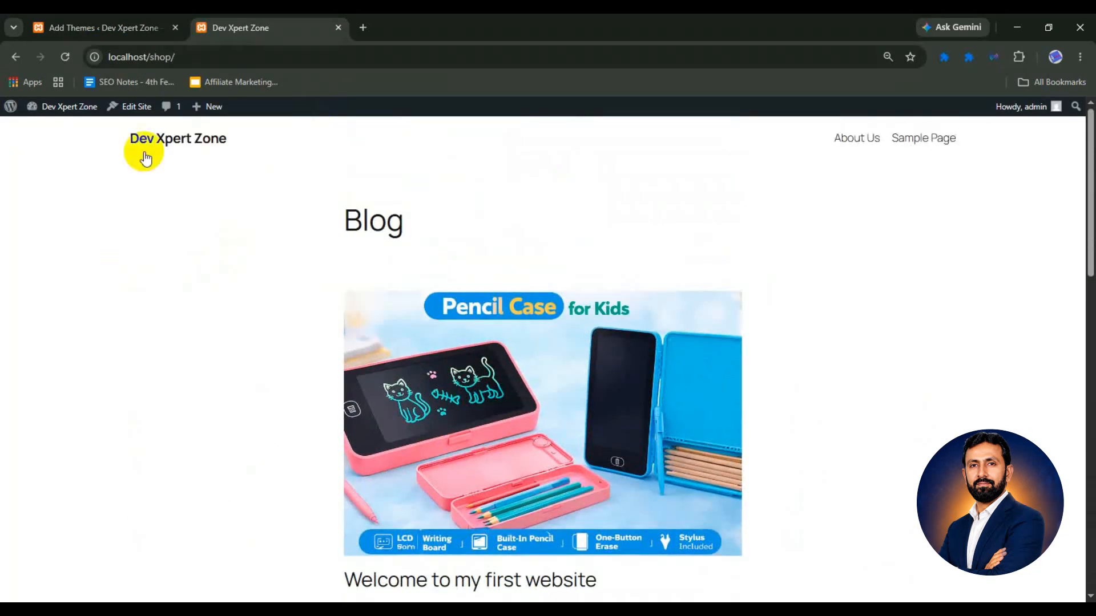
Activate the installed Astra theme and reload the site's front end to view the new design
left_click(126, 26)
left_click(229, 389)
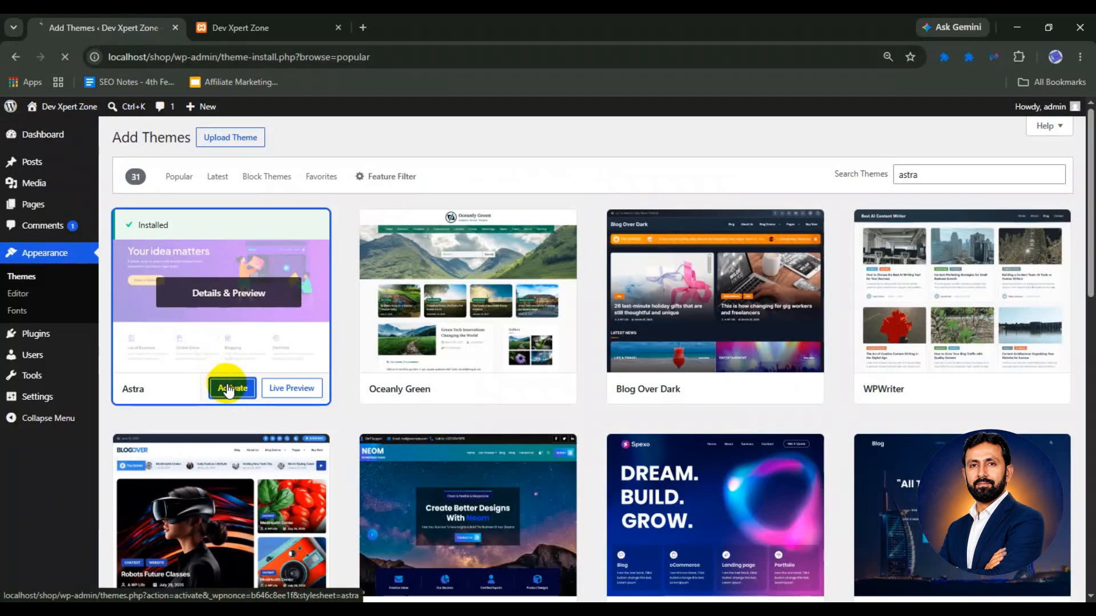
left_click(269, 27)
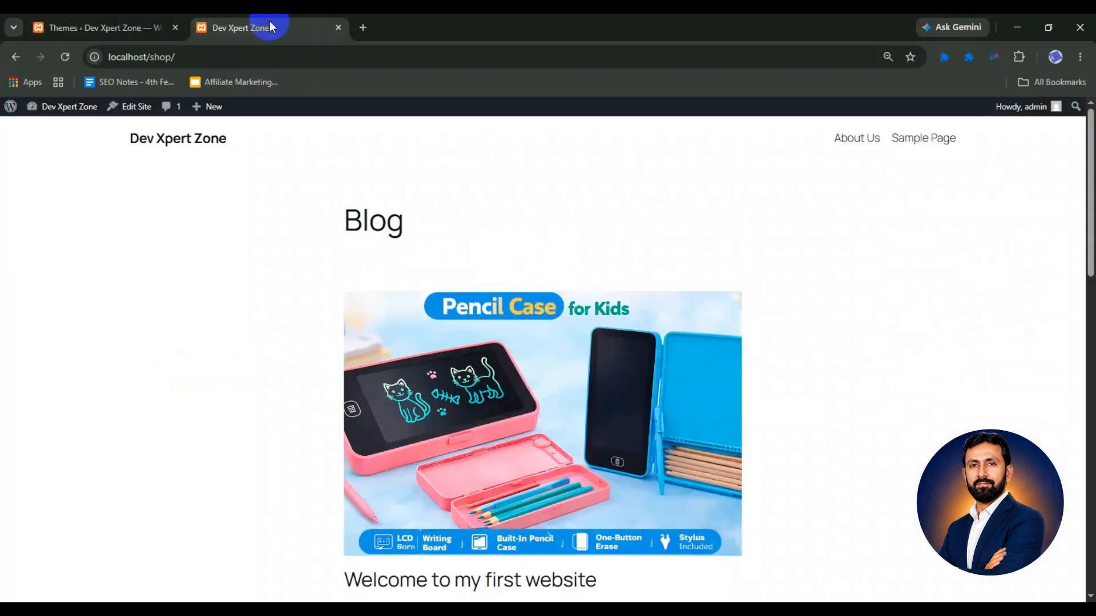
left_click(64, 56)
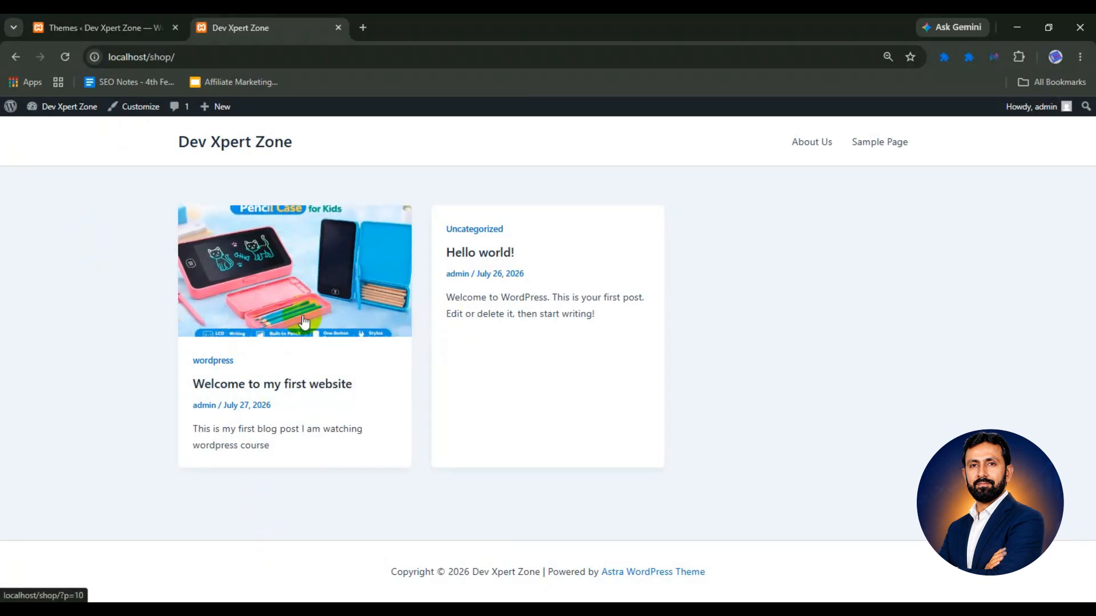
Open the "Welcome to my first website" post and review its layout down through the comments
left_click(271, 300)
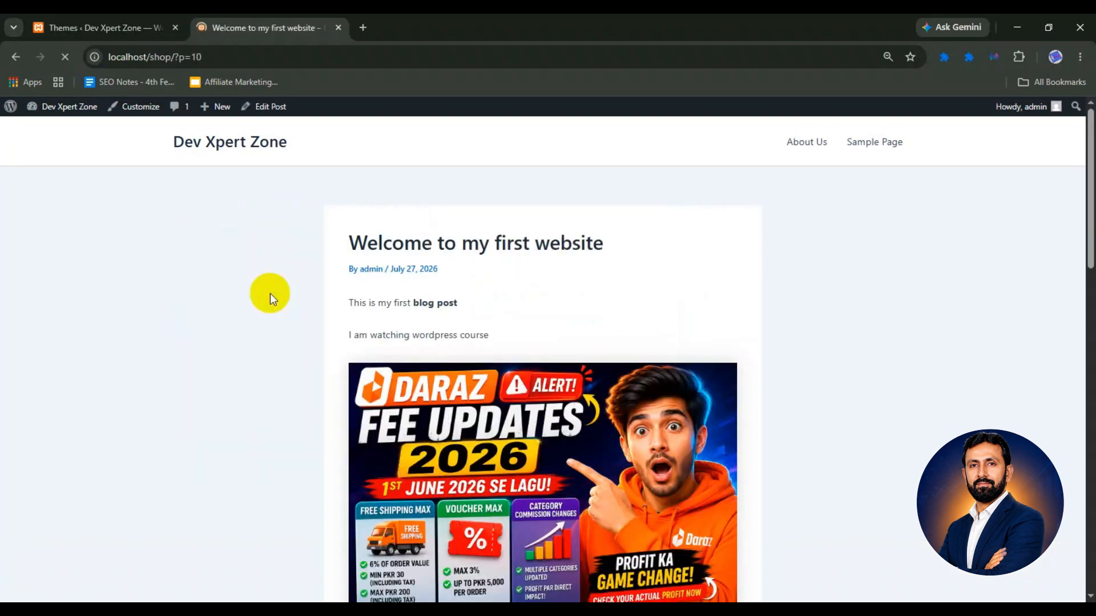
scroll(270, 293, "down", 9)
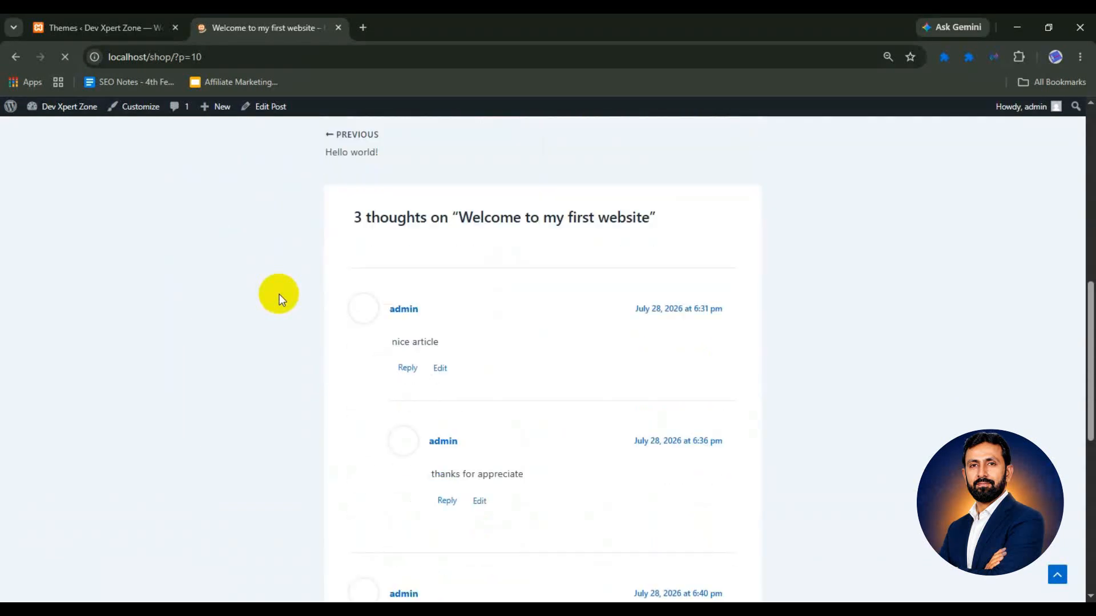
scroll(279, 293, "down", 8)
scroll(282, 294, "up", 15)
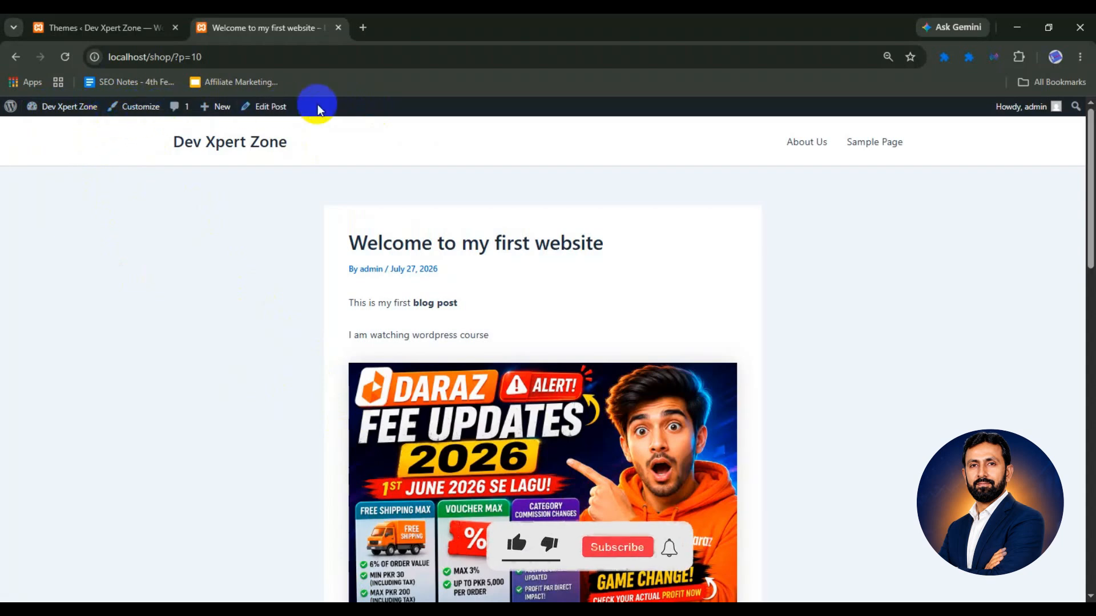
Open the theme customizer from the post, go to the global typography's heading fonts and highlight the post title in the preview
left_click(129, 113)
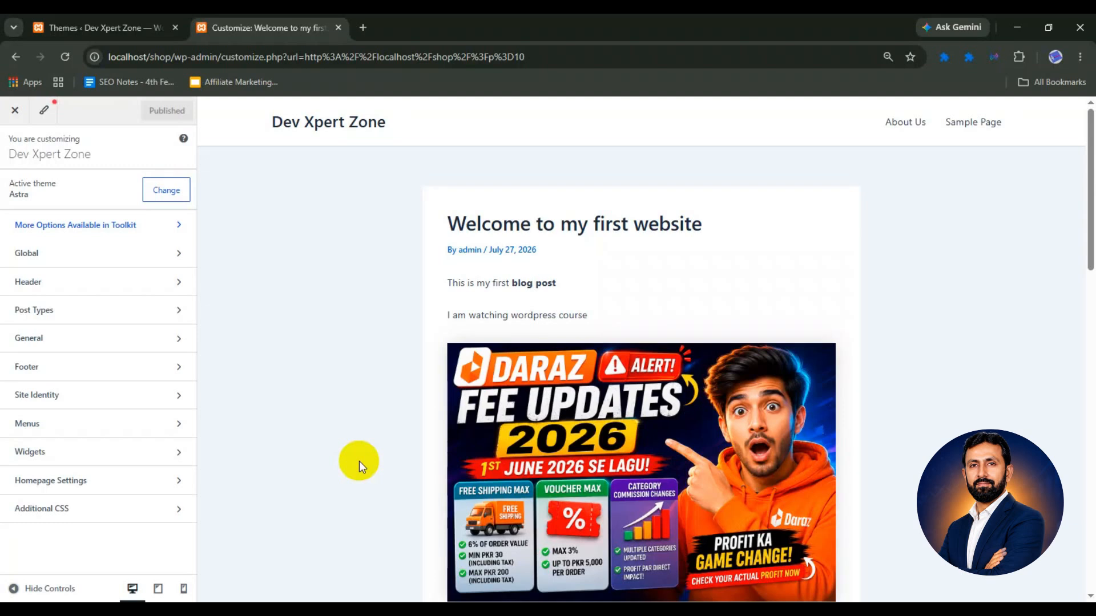
left_click(63, 255)
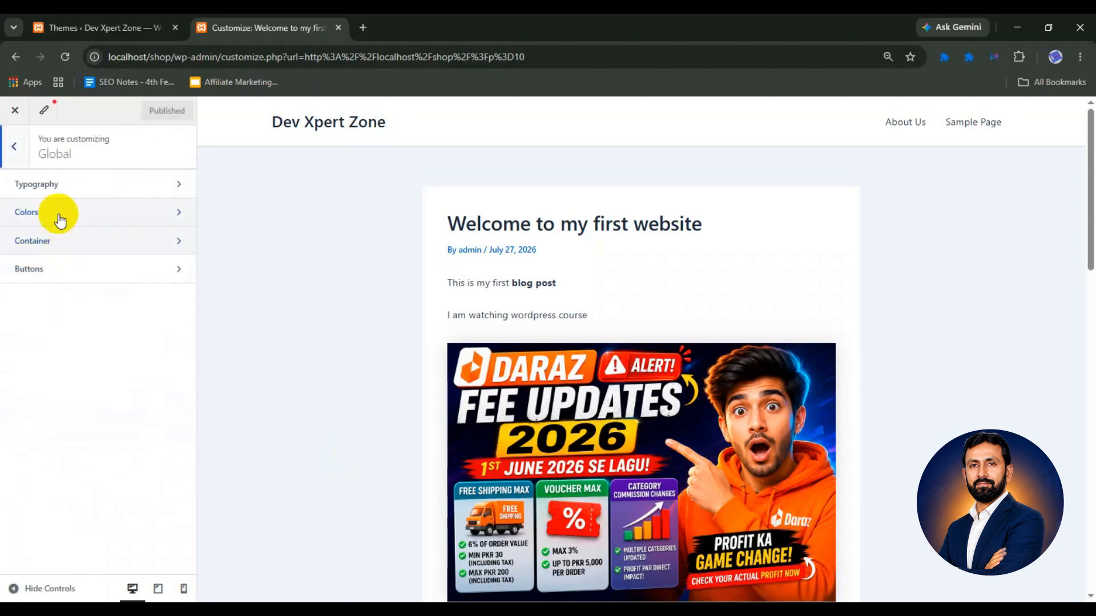
left_click(70, 188)
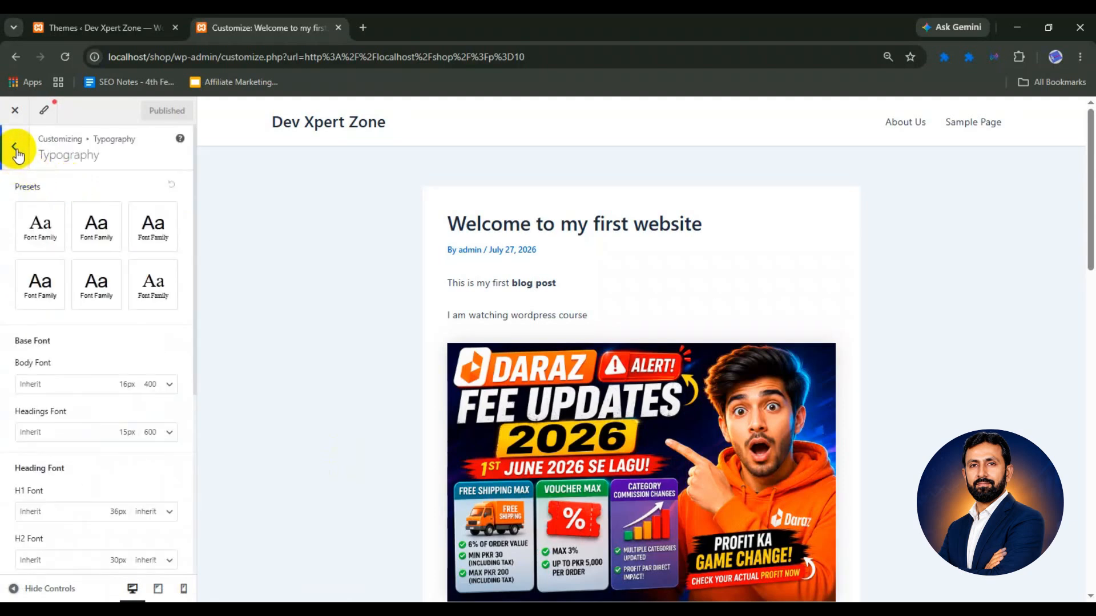
scroll(43, 351, "down", 3)
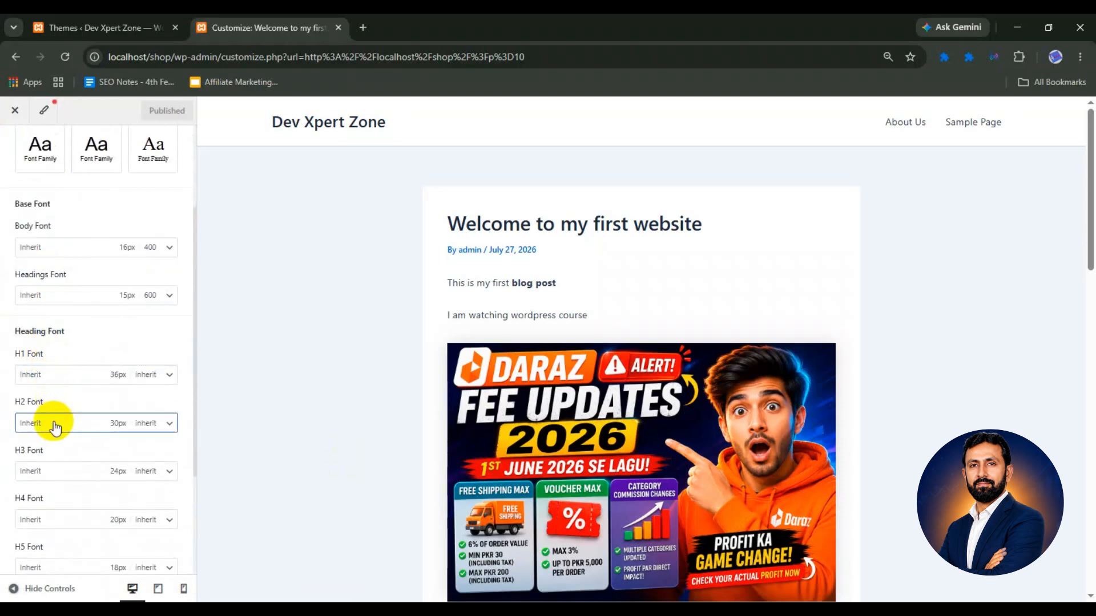
left_click_drag(447, 222, 700, 226)
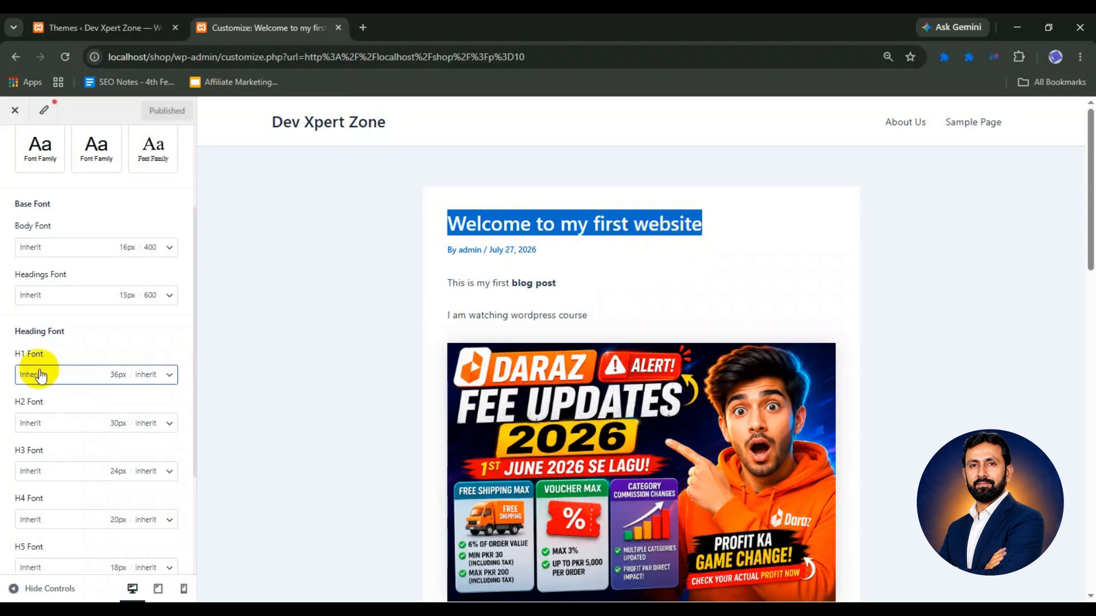
Change the H1 heading font family, trying Times before switching to a sans-serif font
left_click(60, 377)
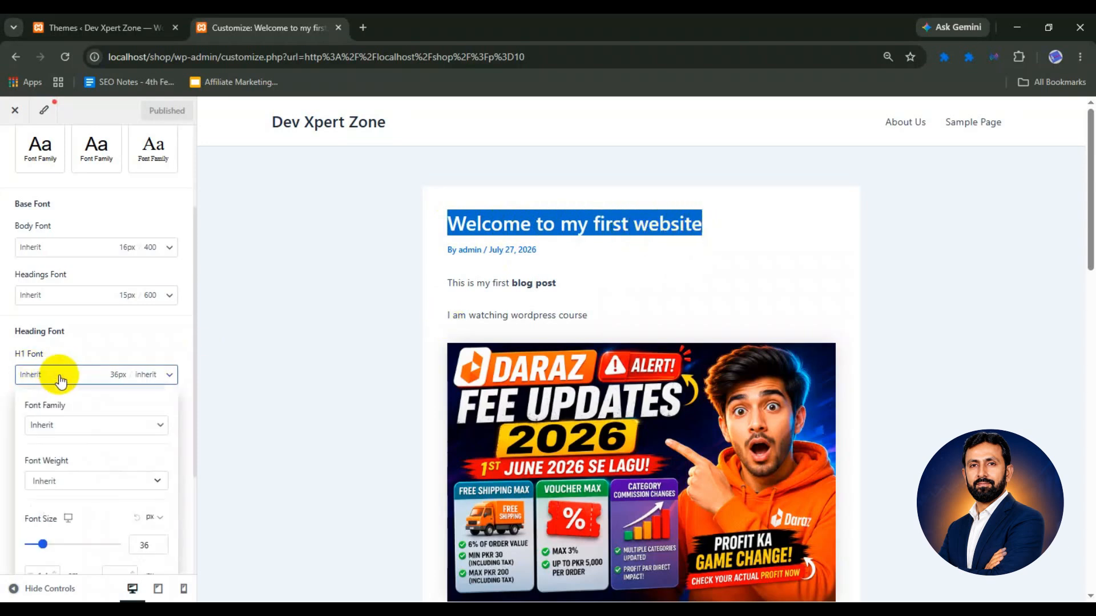
left_click(60, 427)
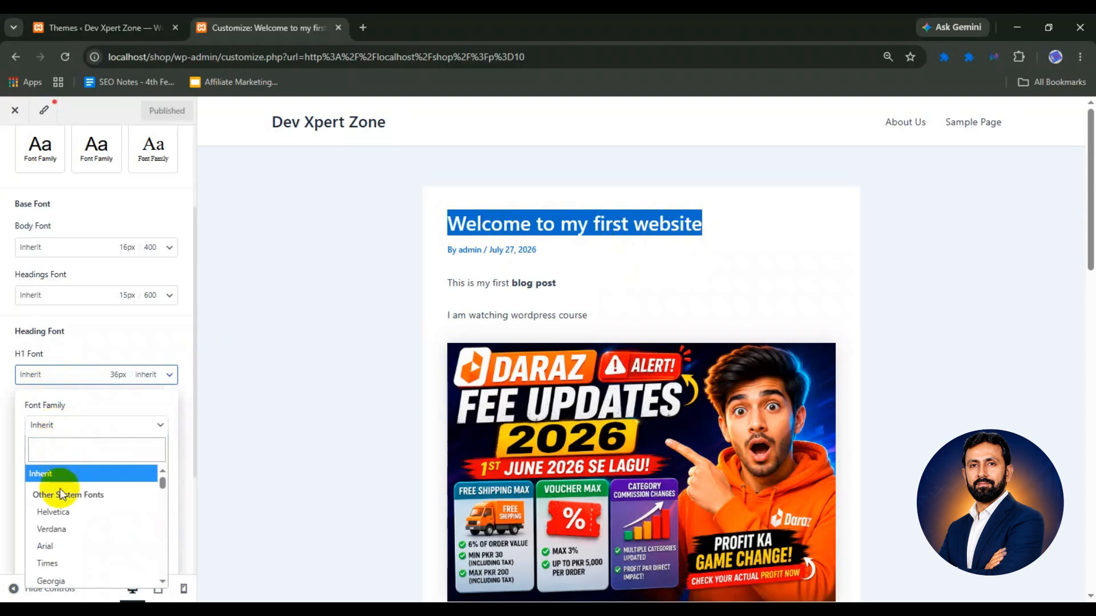
left_click(58, 512)
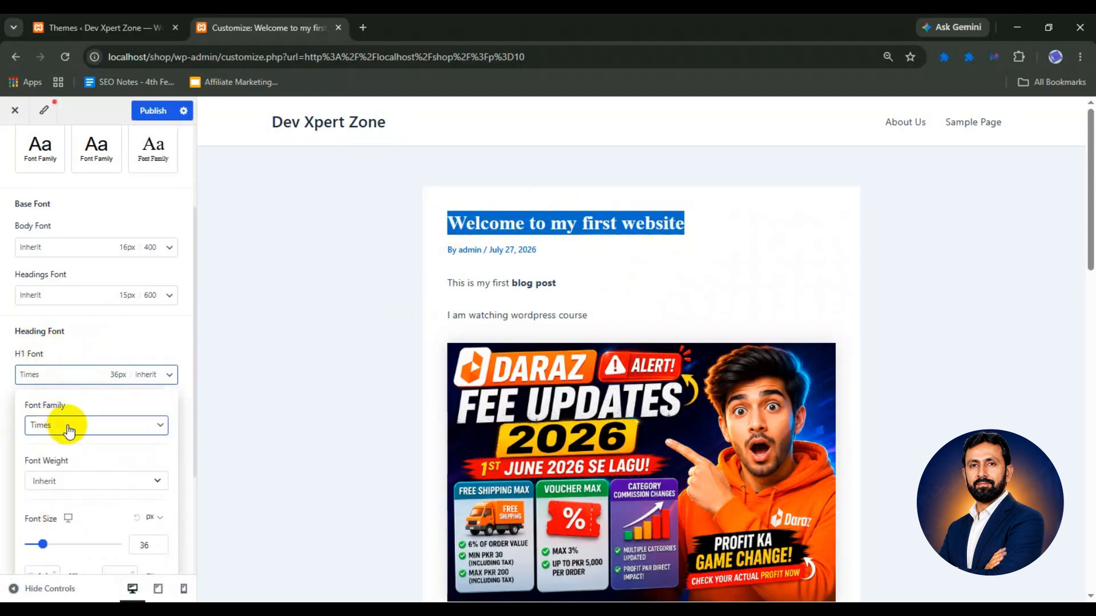
left_click(69, 427)
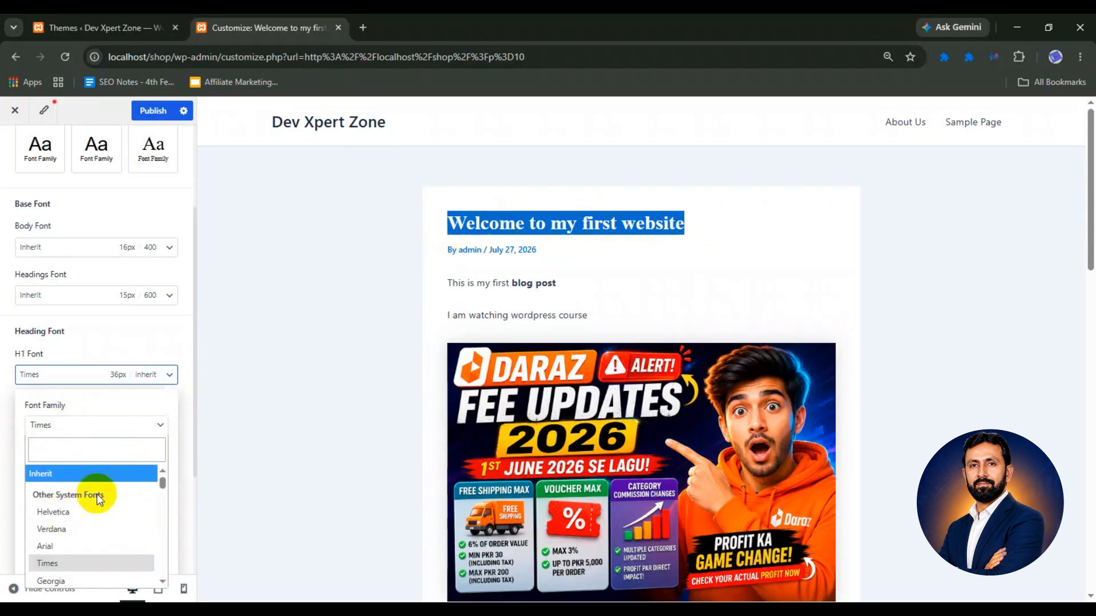
left_click(102, 476)
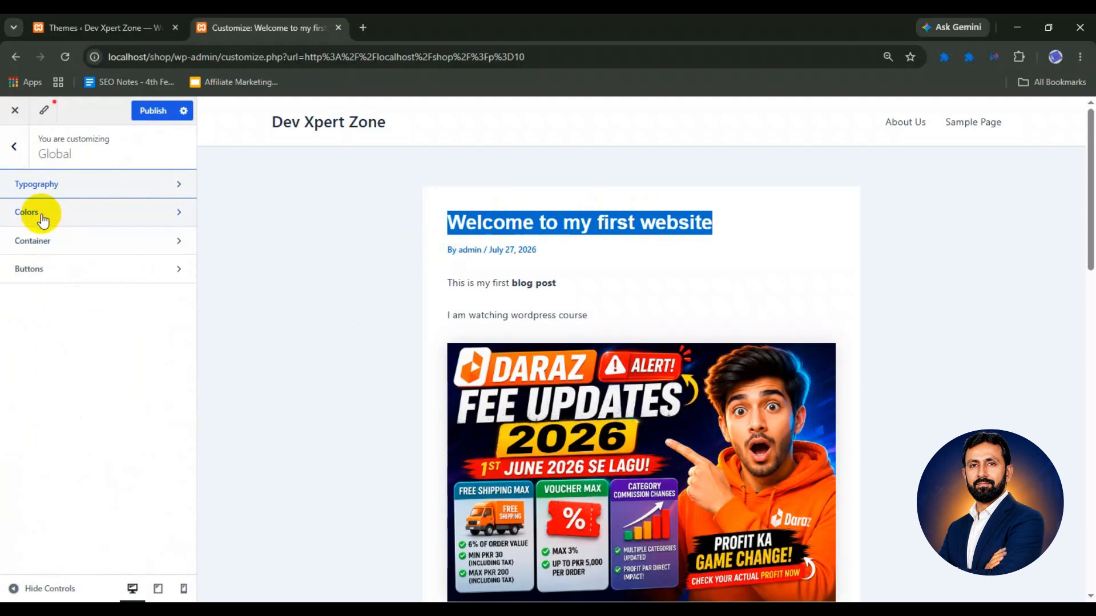
Examine the global palette, theme color and surface color settings, highlighting the body text in the preview for reference
left_click(43, 220)
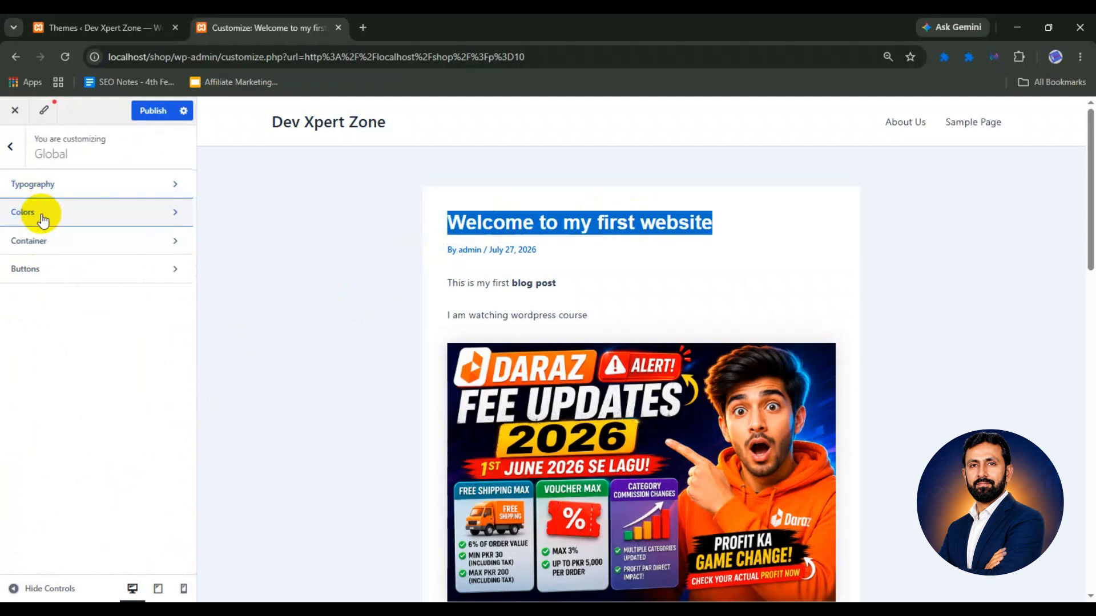
left_click(427, 232)
left_click_drag(445, 315, 591, 315)
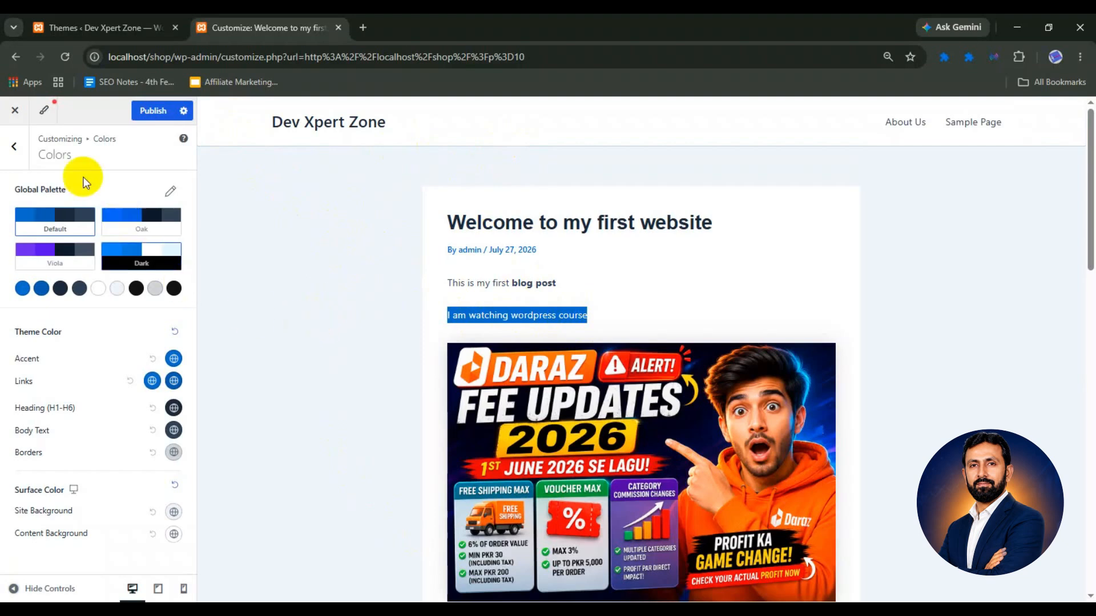
left_click(14, 147)
In the global container settings, set the container style to Unboxed and the container width to 1828 px
left_click(76, 247)
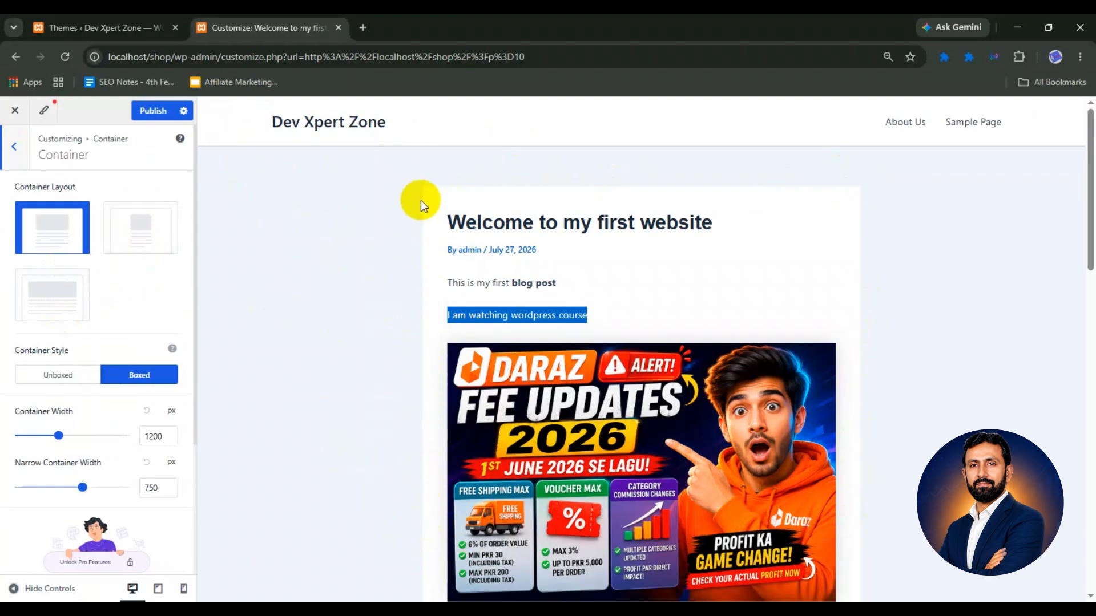
left_click(57, 293)
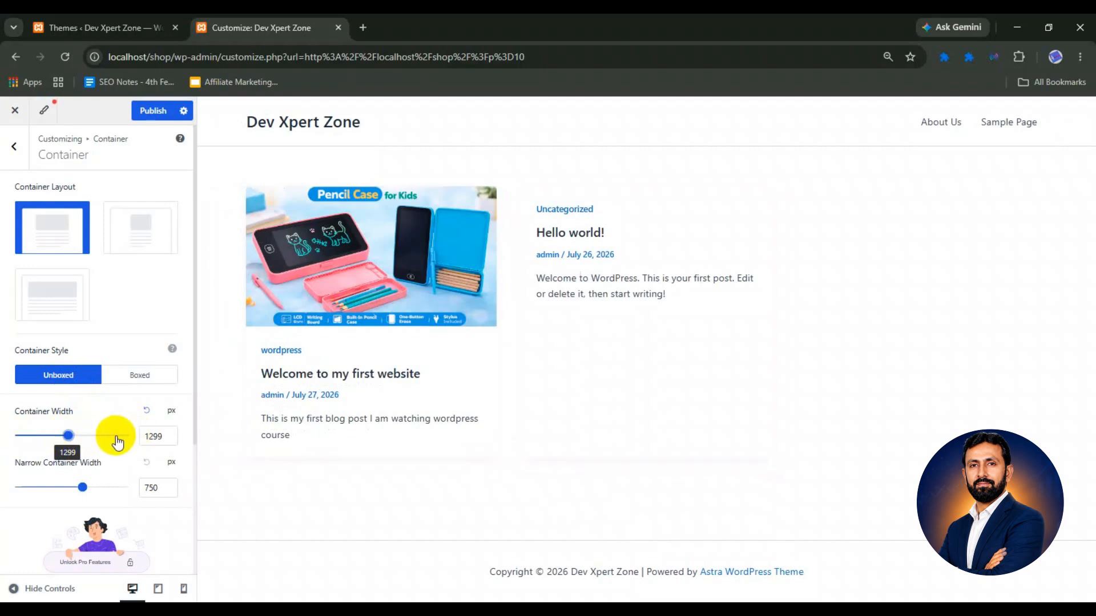
left_click(119, 436)
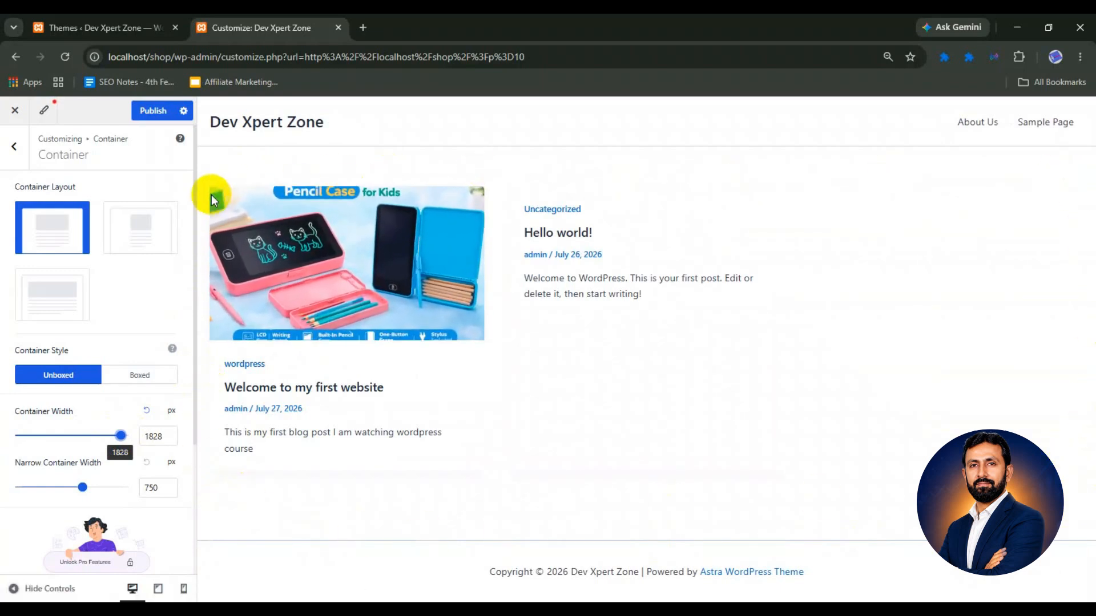
Examine the global button settings, including the presets, colors, font, padding and border options
left_click(13, 147)
left_click(53, 271)
left_click(54, 273)
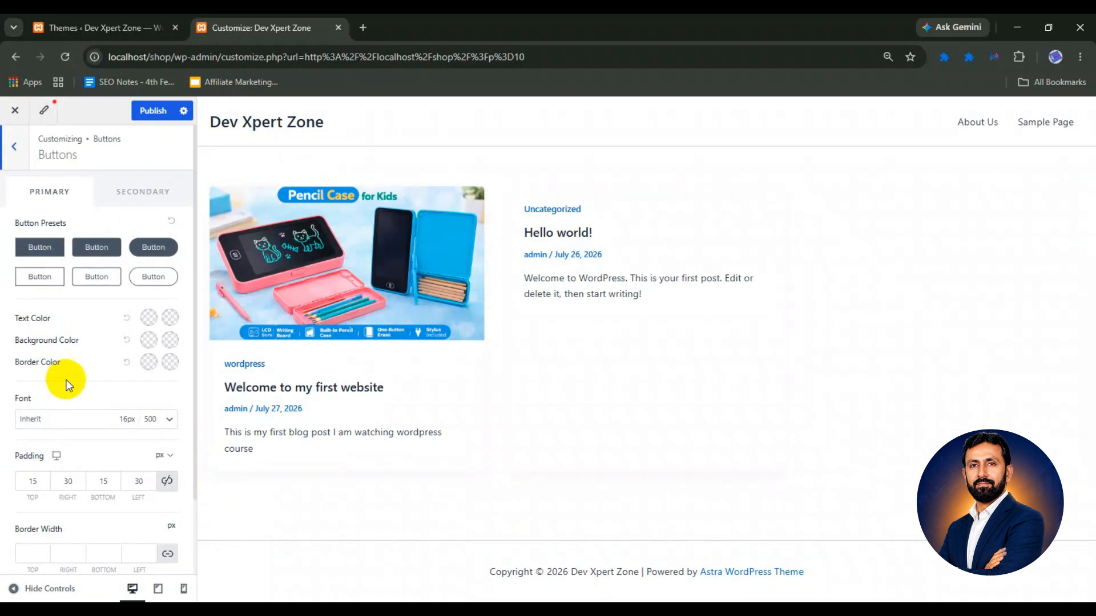
scroll(66, 382, "down", 2)
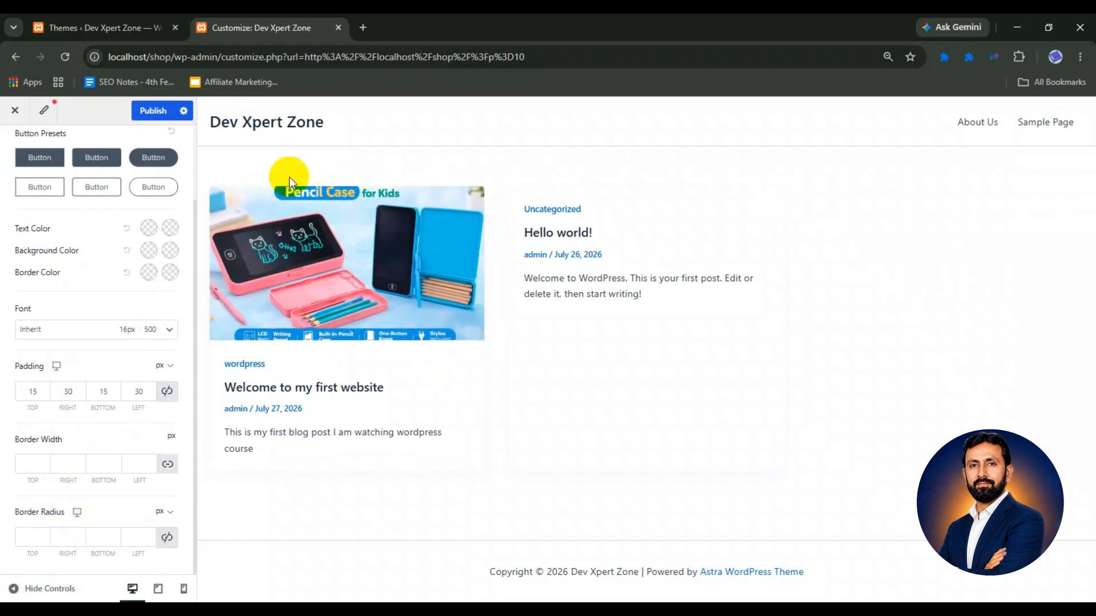
scroll(6, 166, "up", 2)
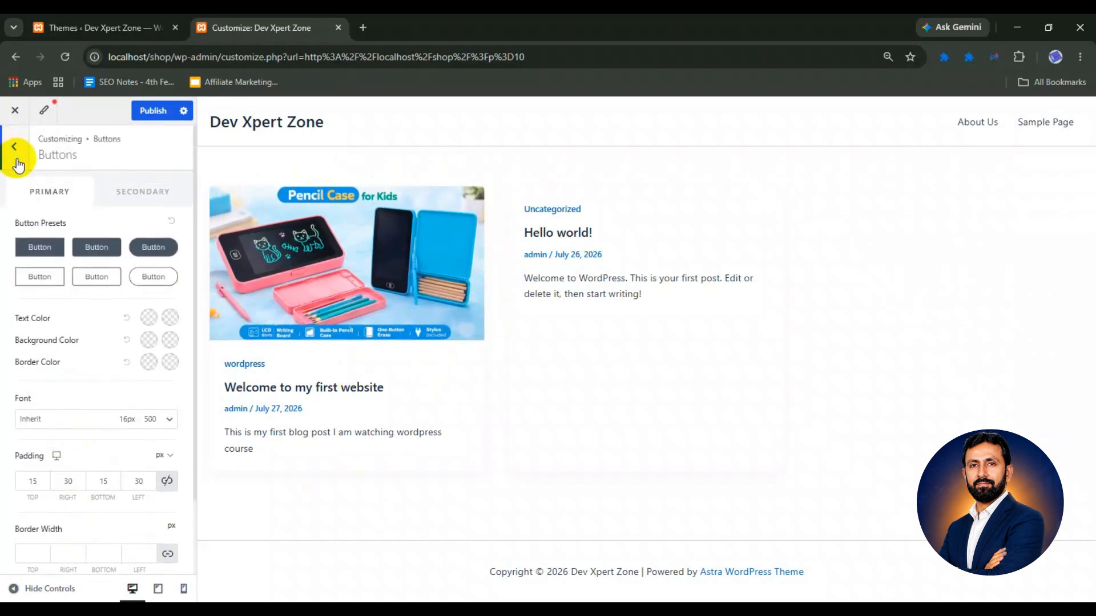
left_click(15, 151)
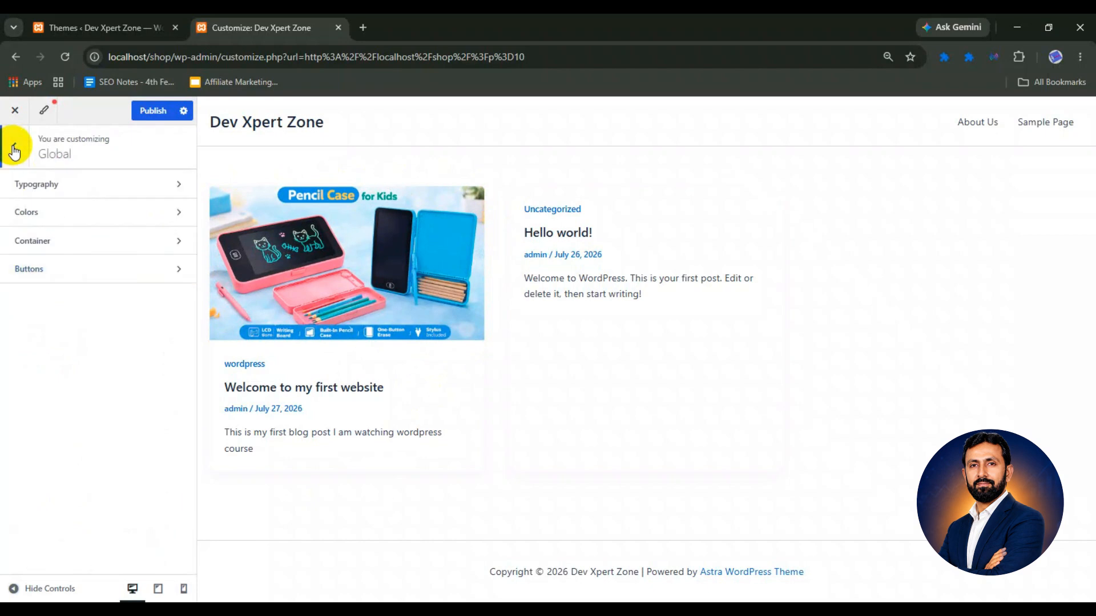
Return to the customizer's main section list and look into the Header and Menus sections
left_click(13, 151)
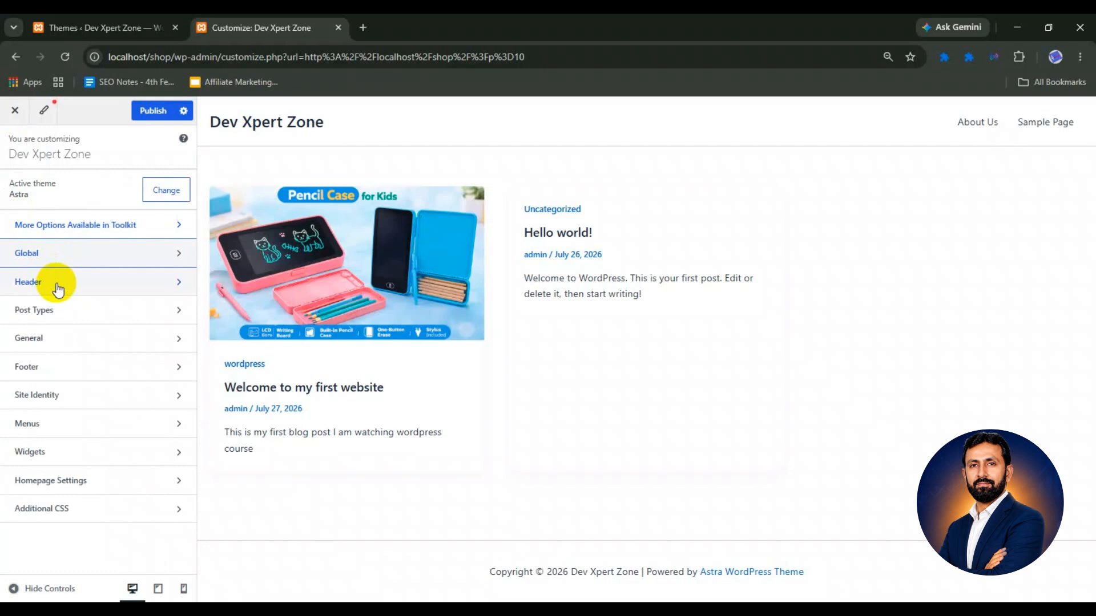
left_click(58, 290)
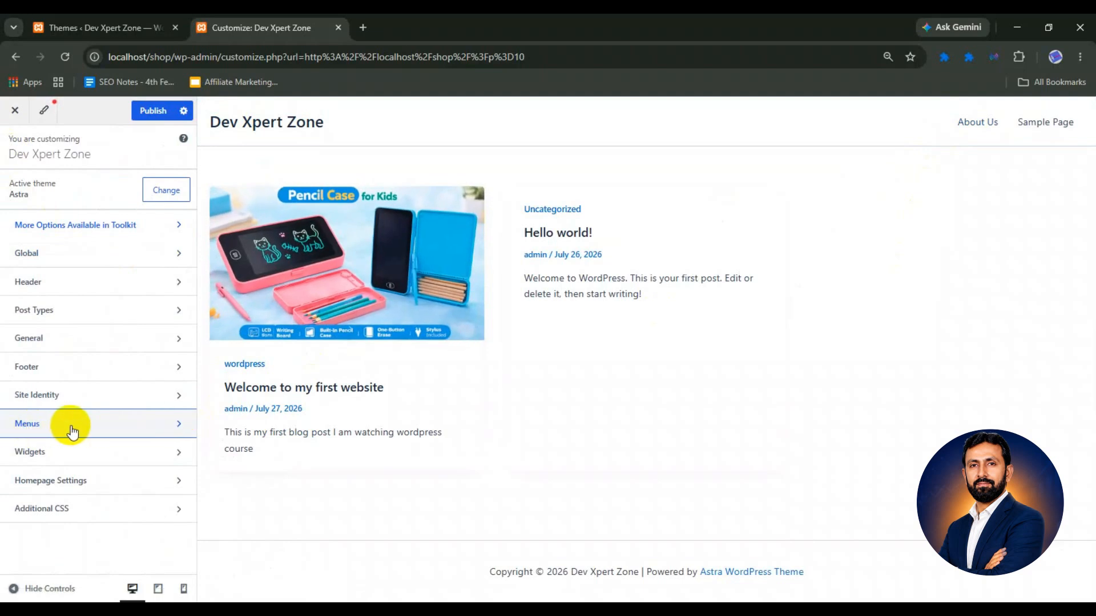
left_click(104, 426)
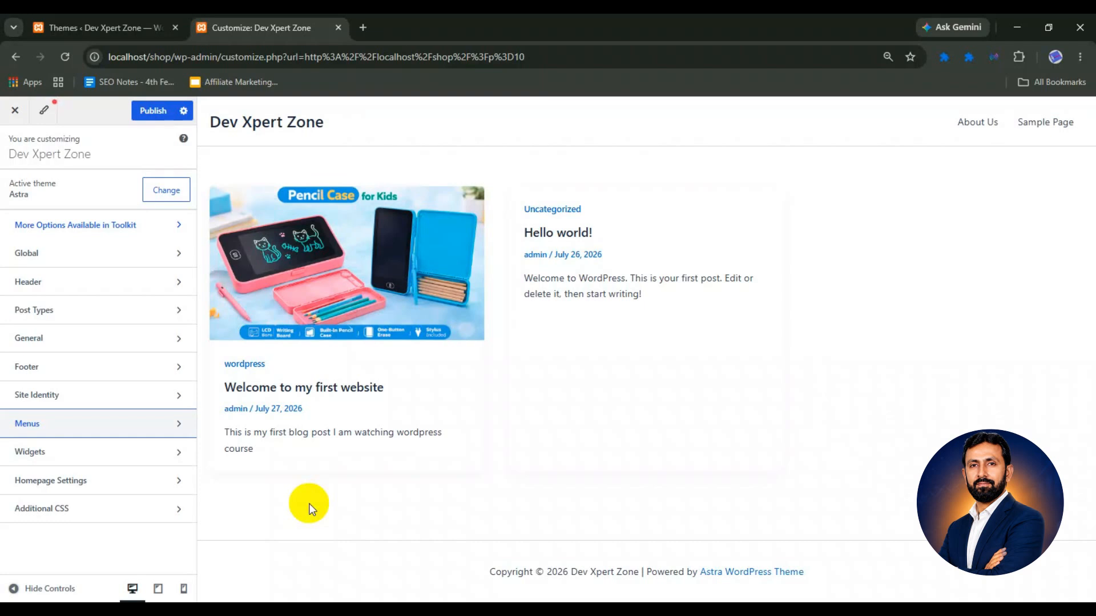
From the dashboard's popular themes, install and activate the Hello Elementor theme
left_click(231, 138)
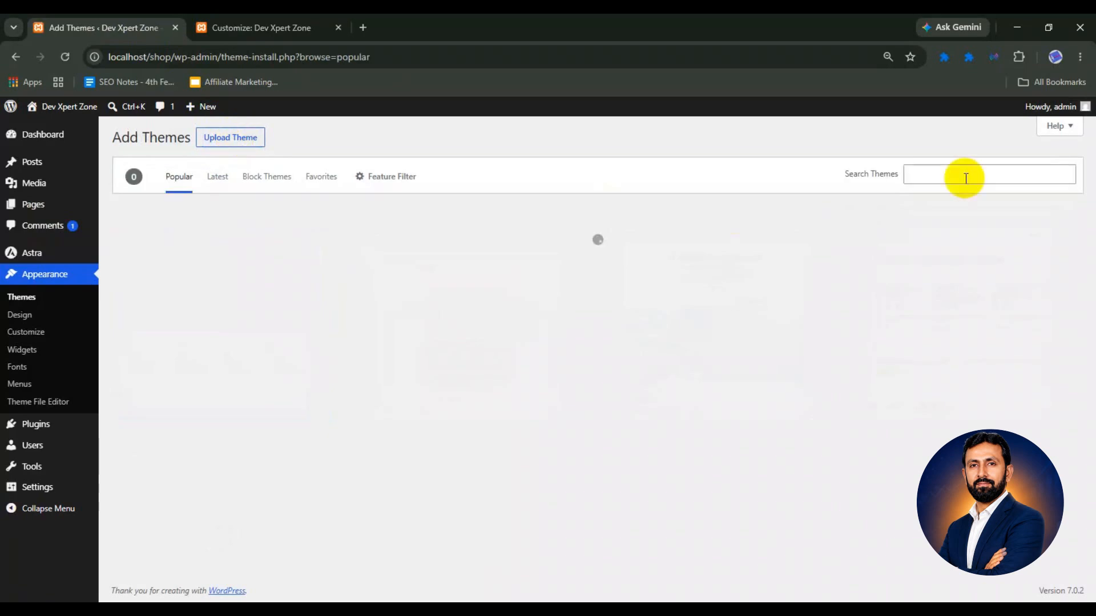
left_click(953, 176)
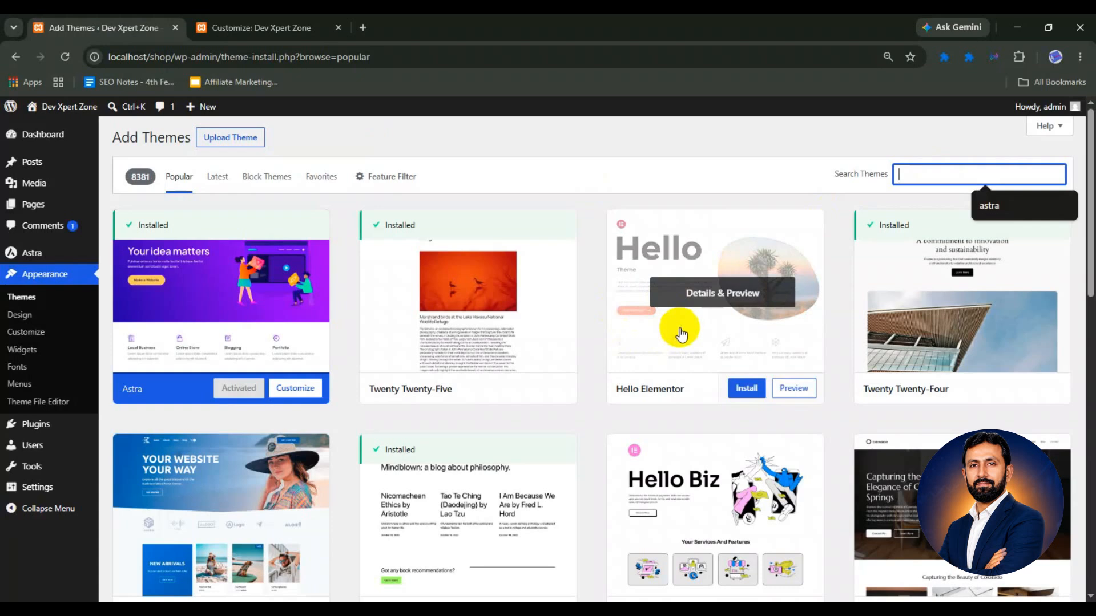
left_click(739, 390)
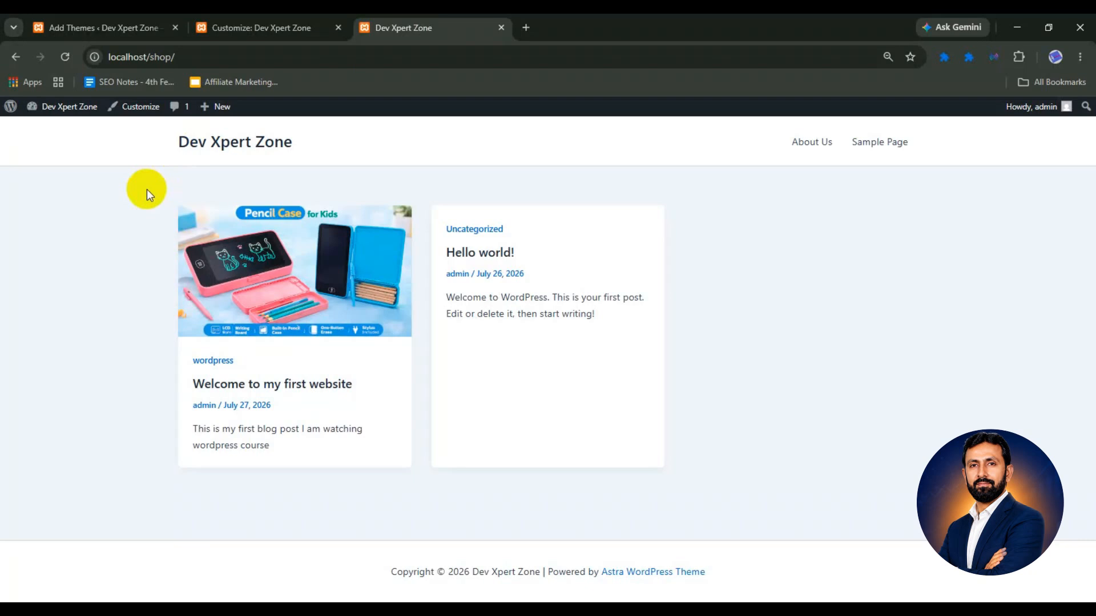
left_click(98, 26)
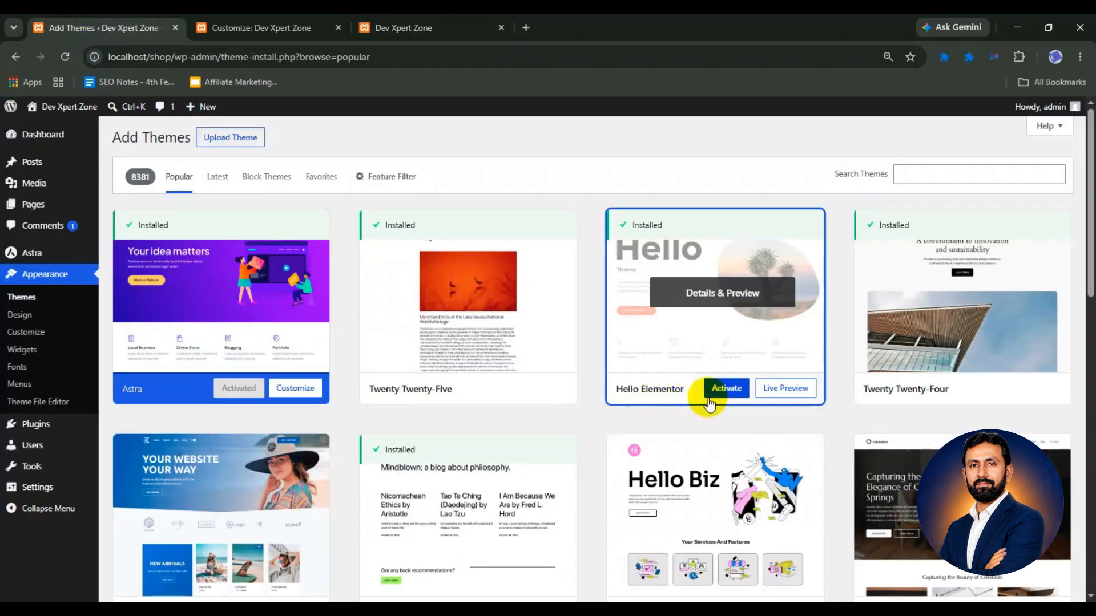
left_click(724, 387)
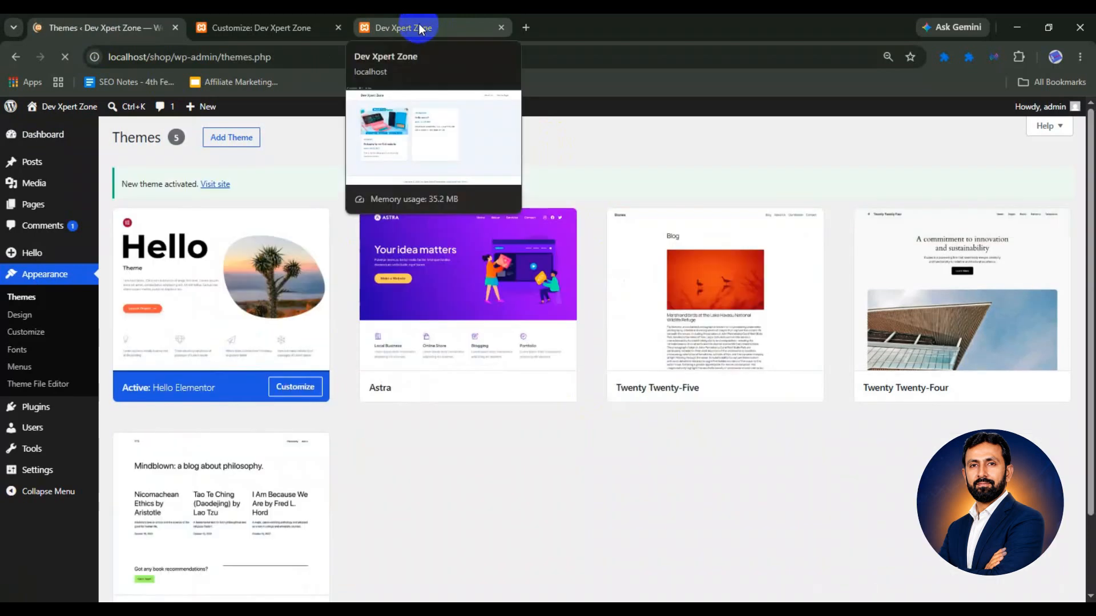
View the site's front page with the Hello Elementor theme, checking the header and both blog posts
left_click(419, 26)
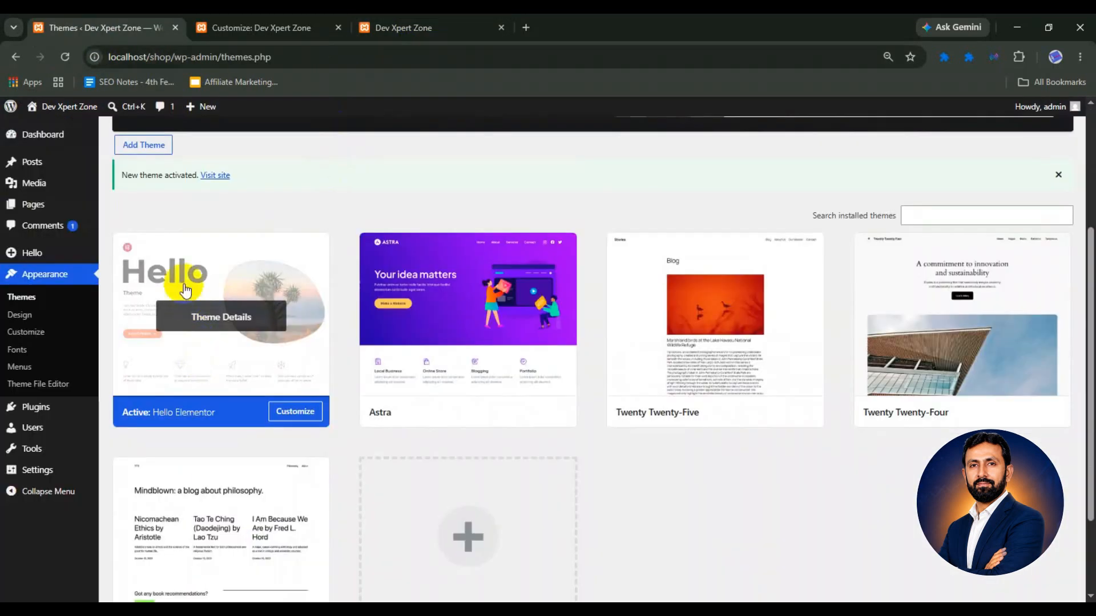
left_click(393, 20)
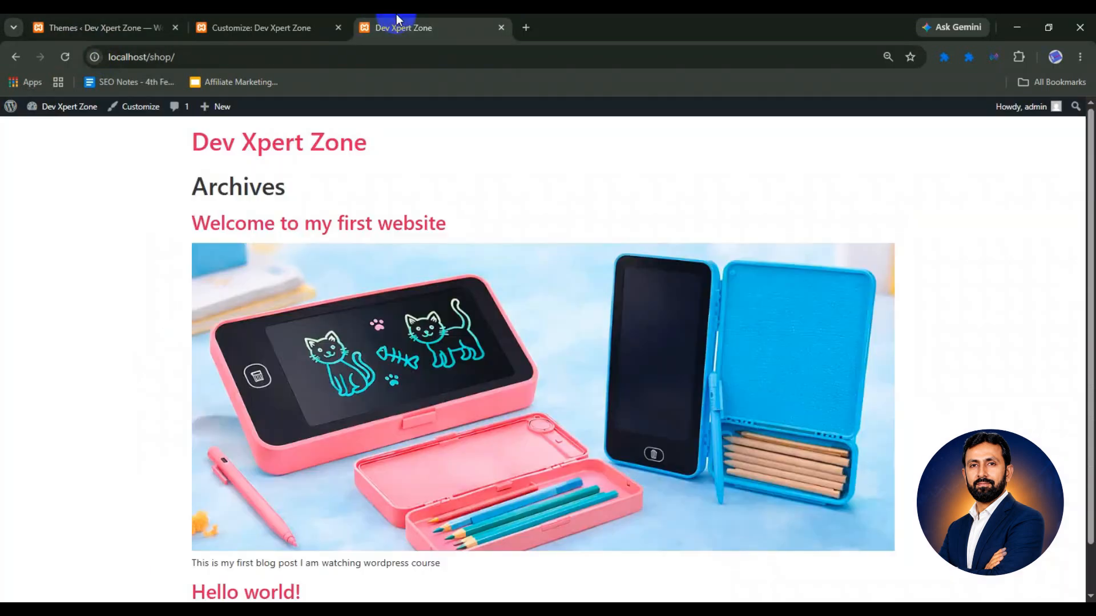
scroll(149, 251, "down", 1)
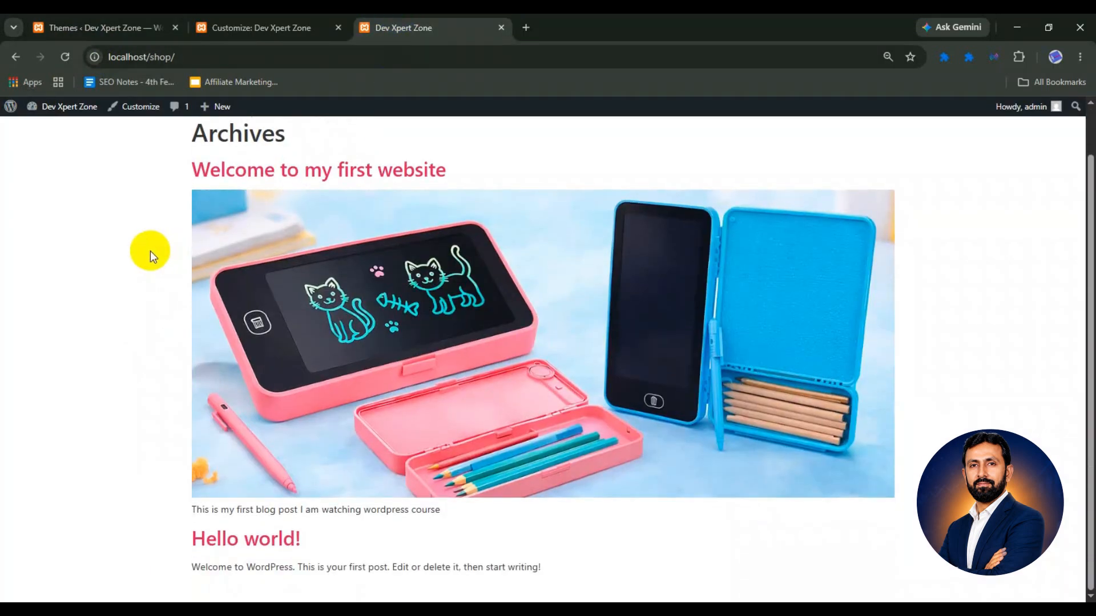
scroll(150, 251, "up", 1)
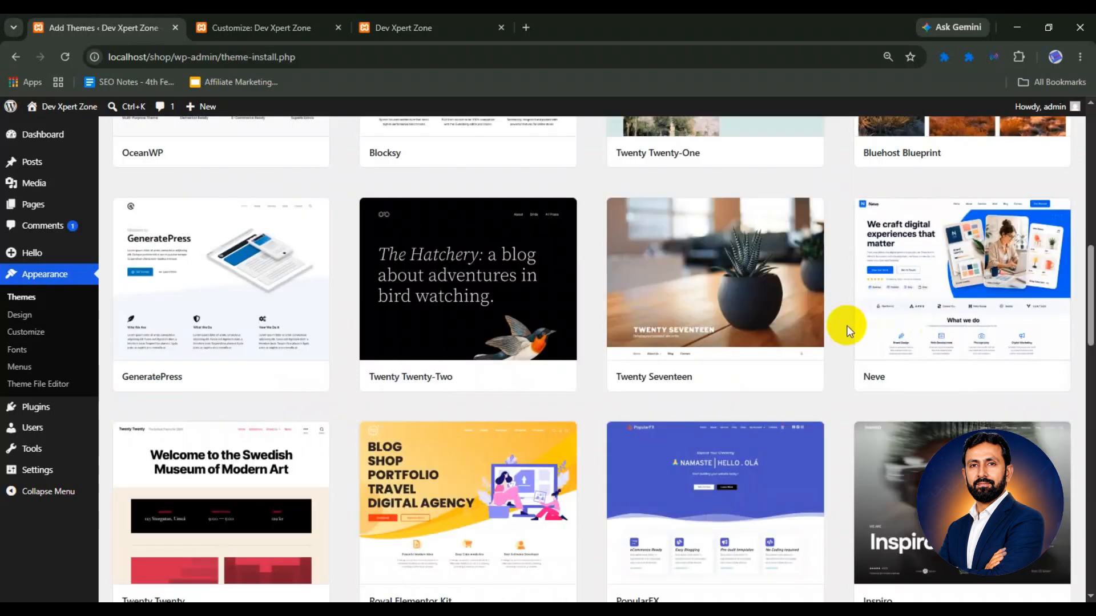
Open the details and preview of the Neve theme and examine its rating, version and description
mouse_move(913, 305)
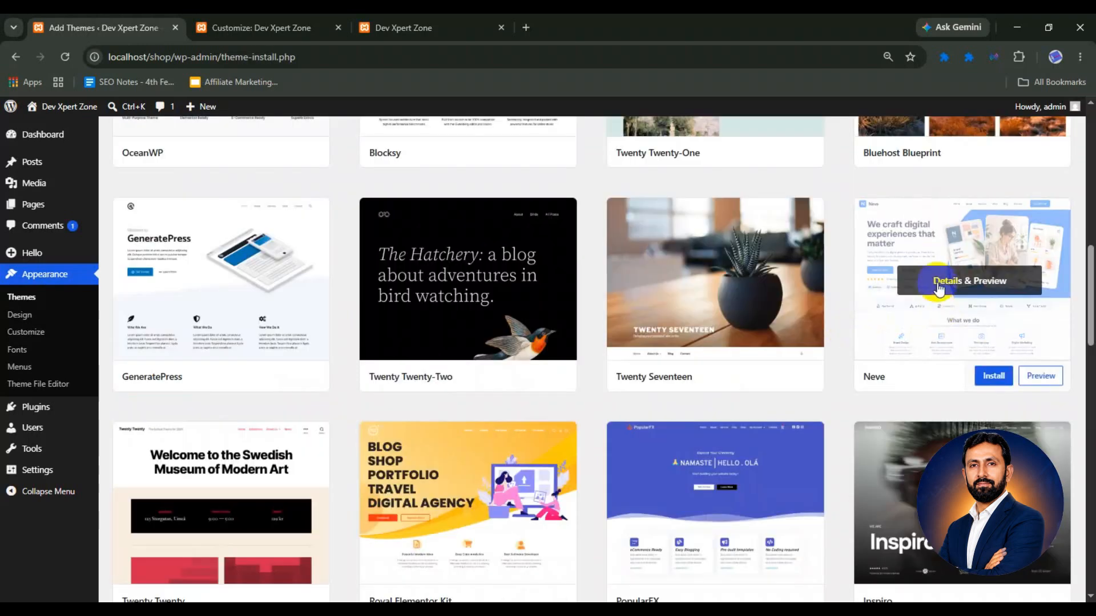
left_click(938, 285)
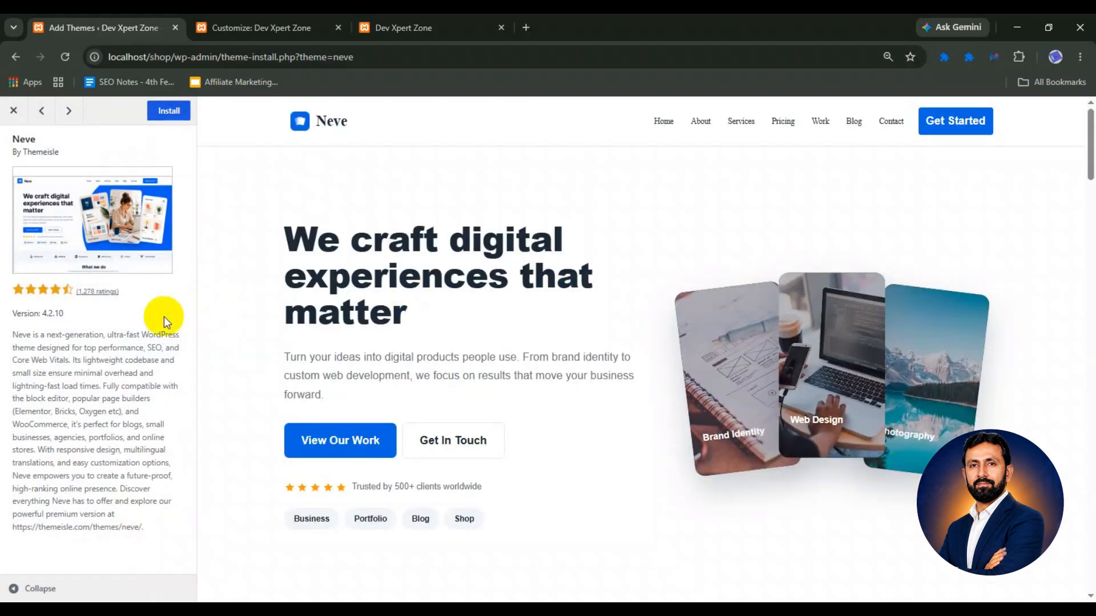
left_click(16, 290)
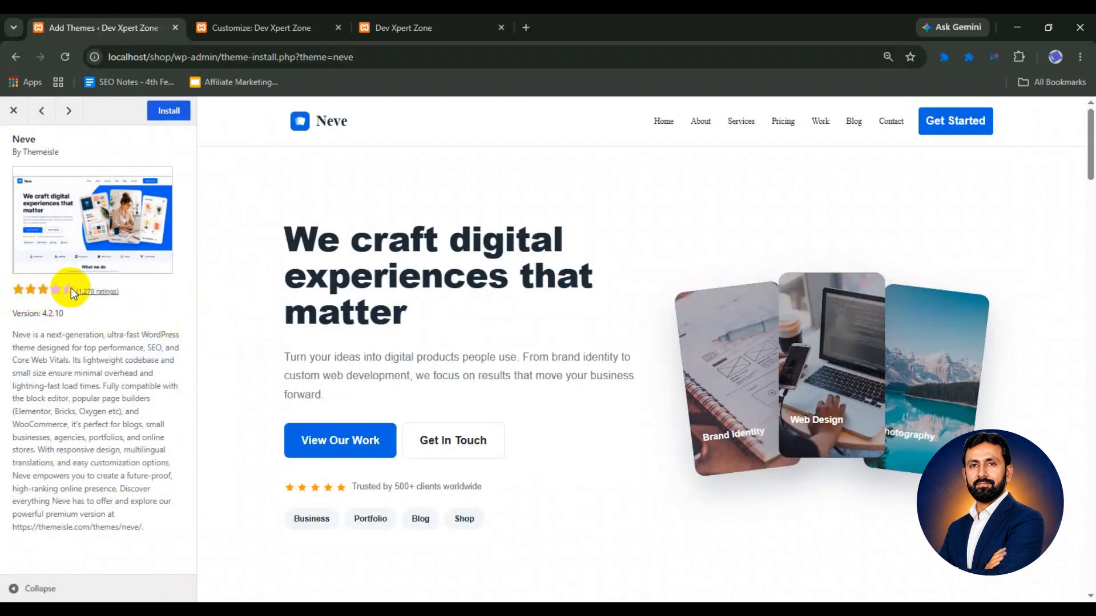
left_click_drag(11, 314, 115, 515)
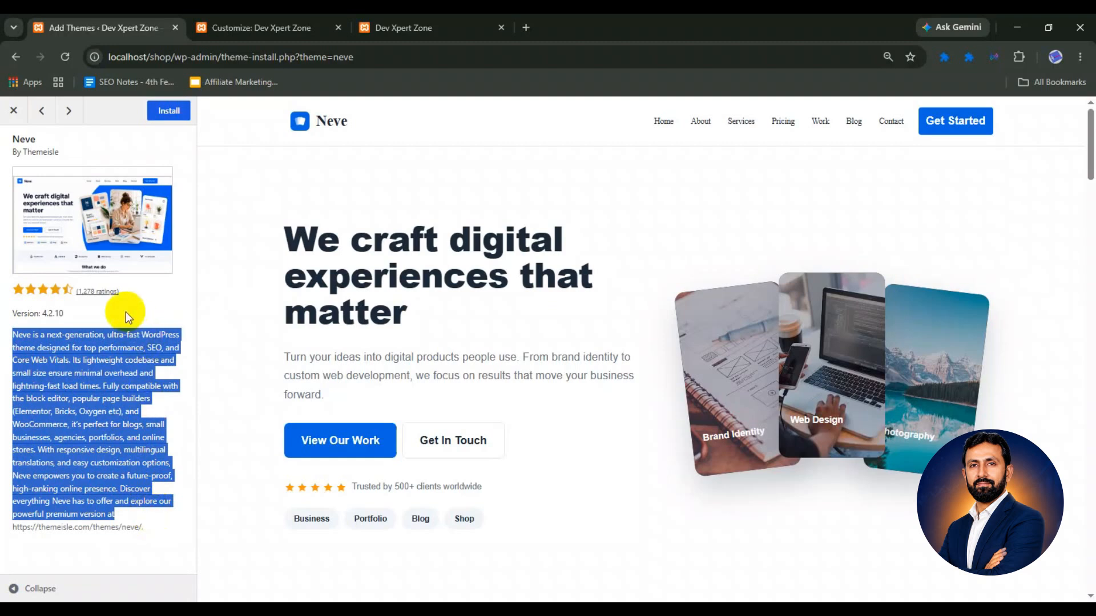
left_click(125, 313)
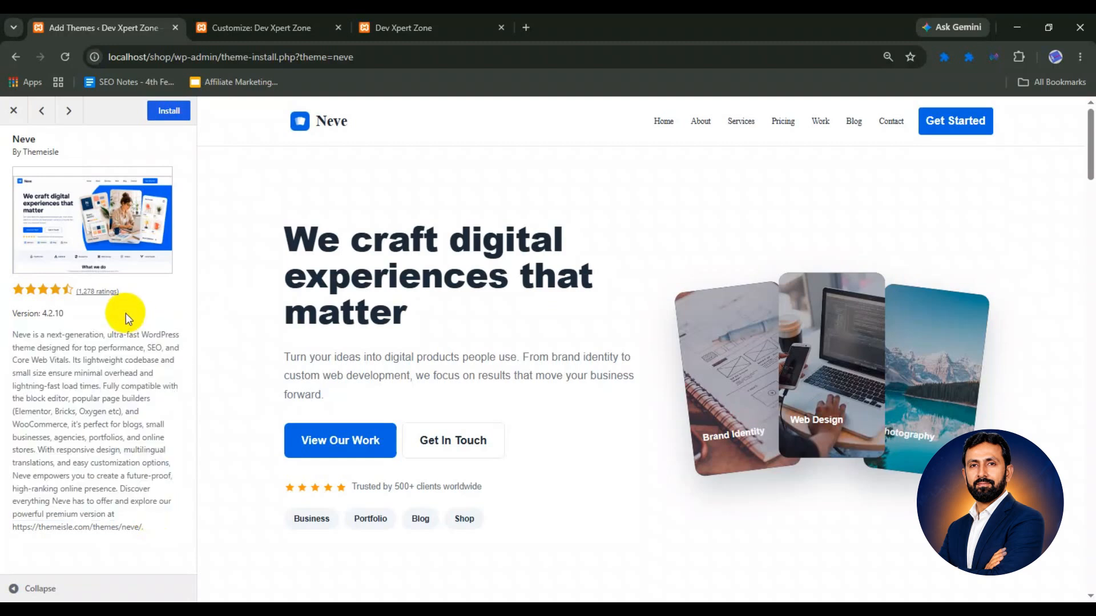
left_click_drag(11, 527, 147, 531)
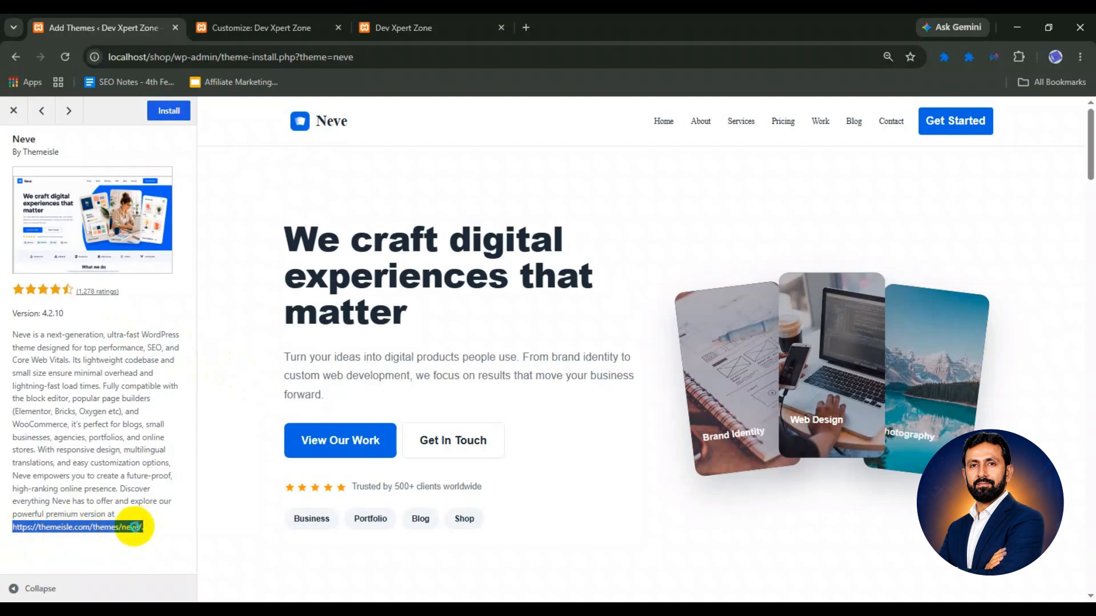
right_click(135, 526)
left_click(196, 389)
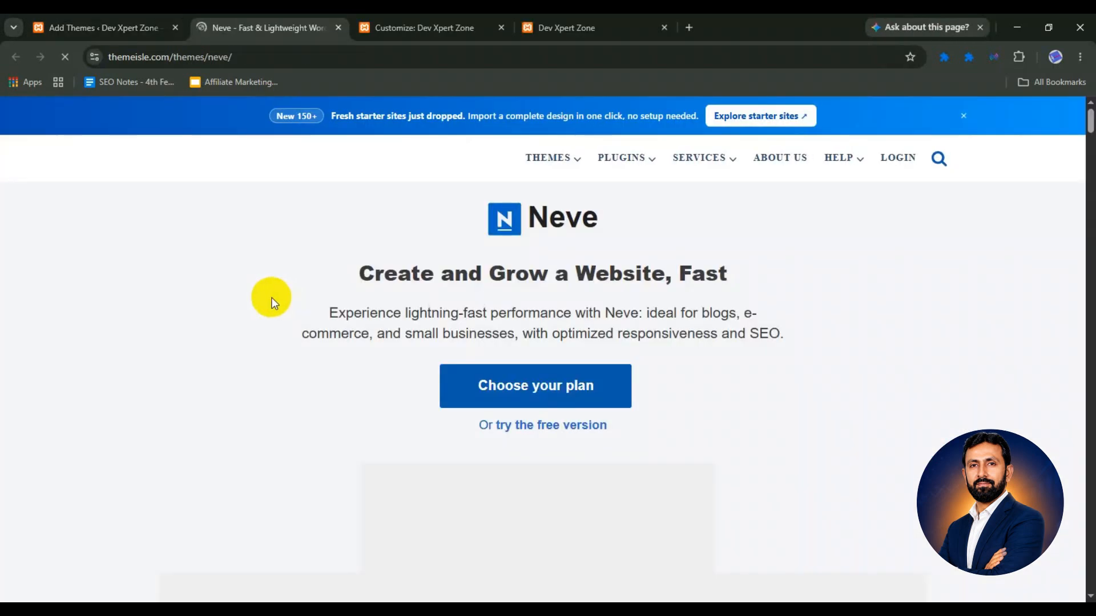
Examine the feature highlights and showcase on the Neve website, and return to the theme's preview in WordPress
scroll(270, 293, "down", 5)
scroll(269, 294, "down", 8)
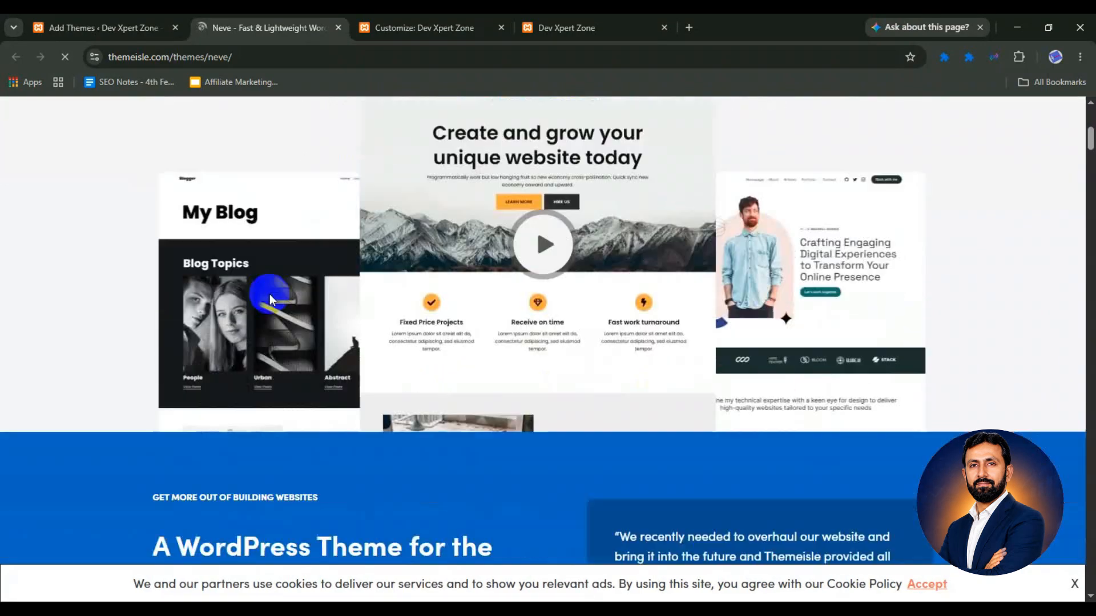
left_click_drag(152, 193, 250, 190)
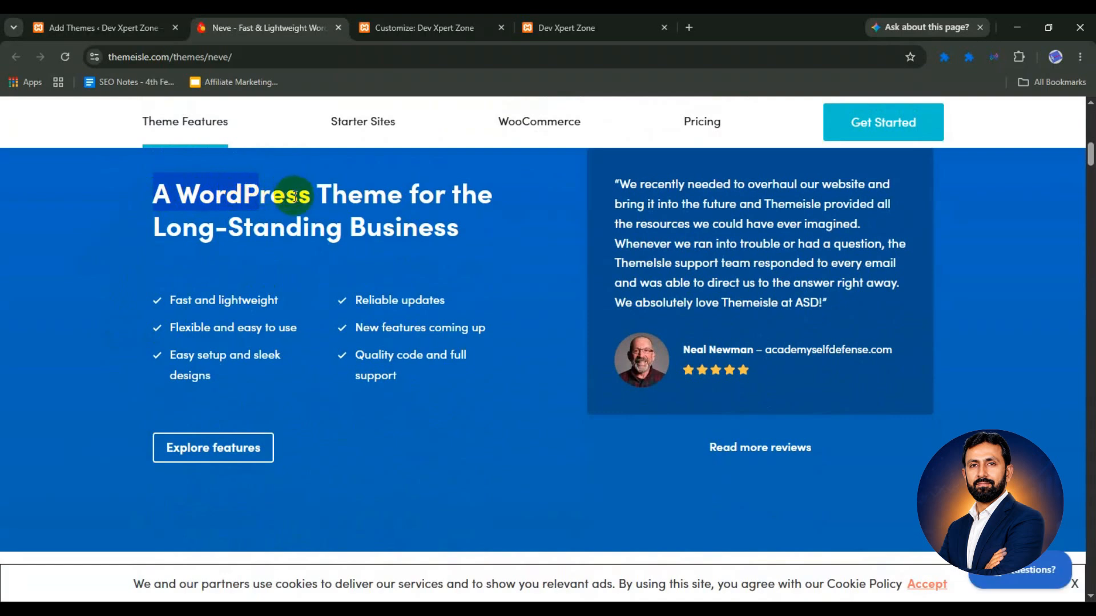
left_click(177, 298)
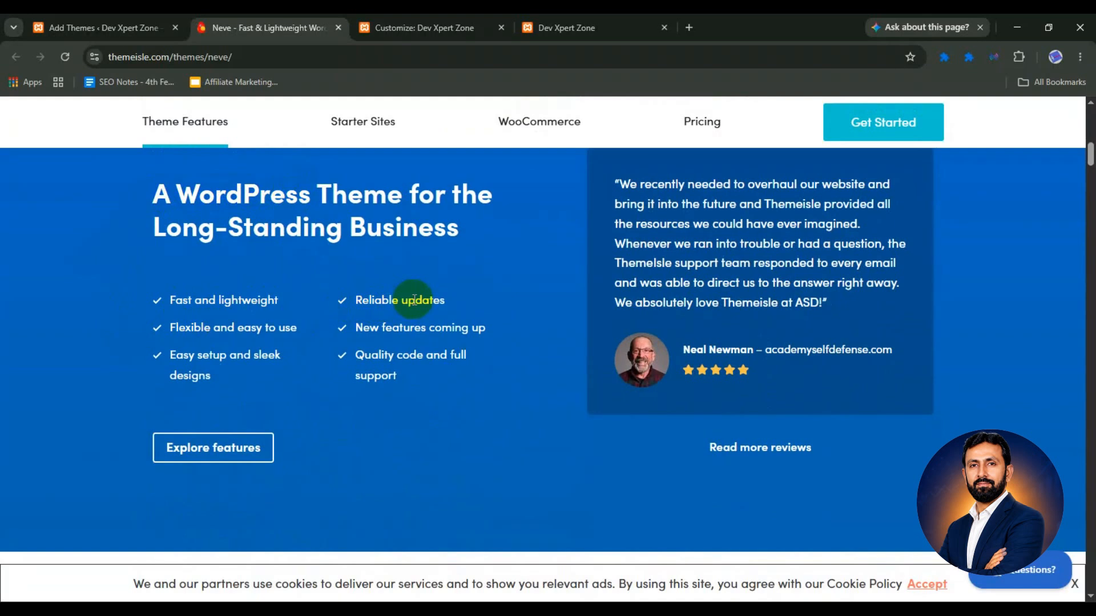
scroll(414, 299, "down", 12)
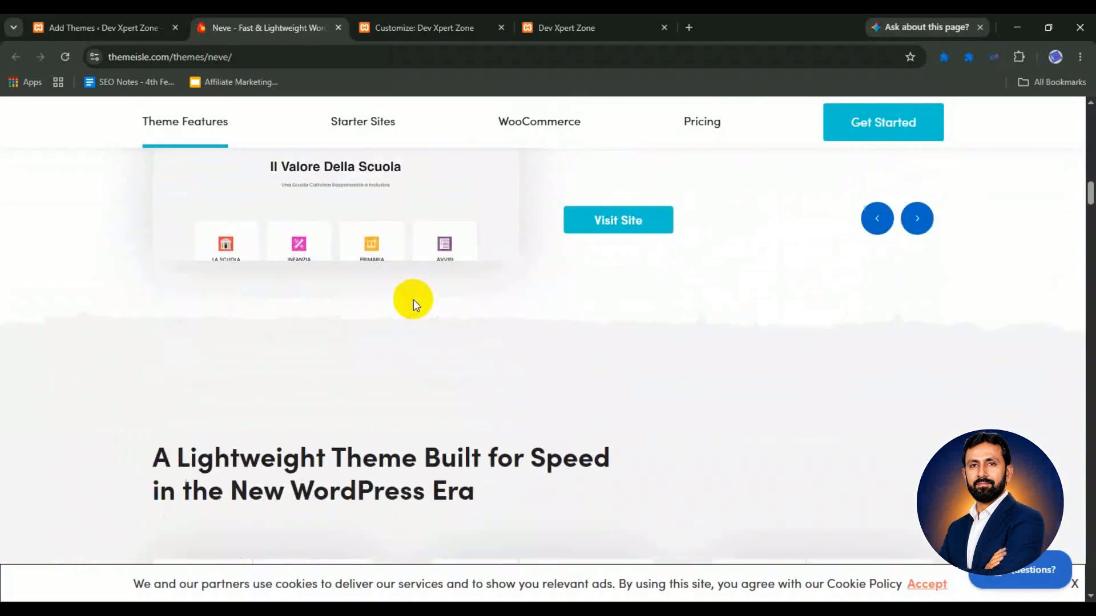
left_click(122, 18)
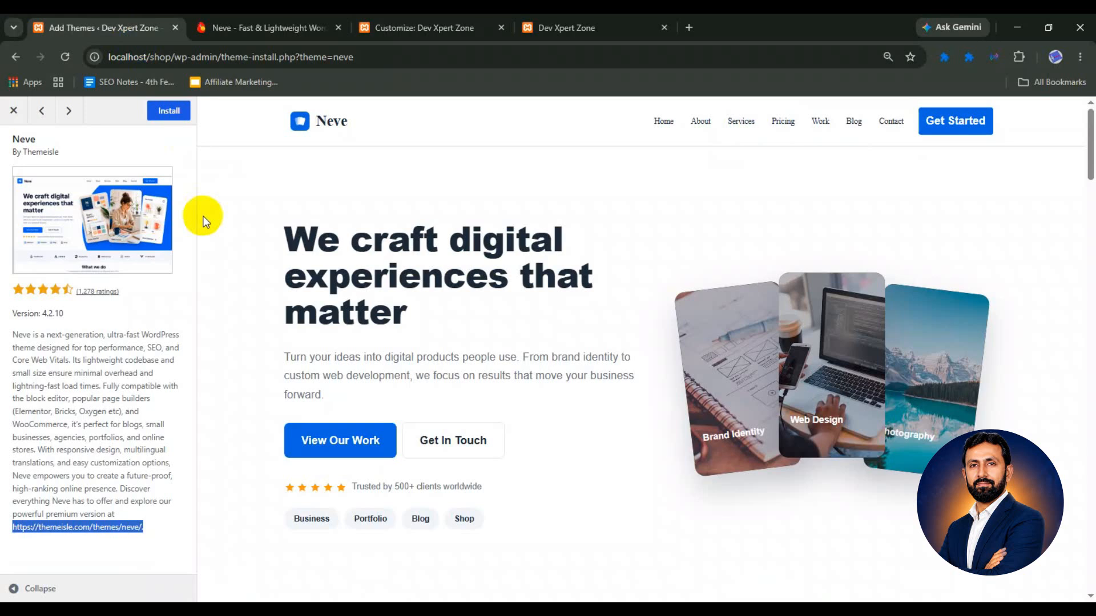